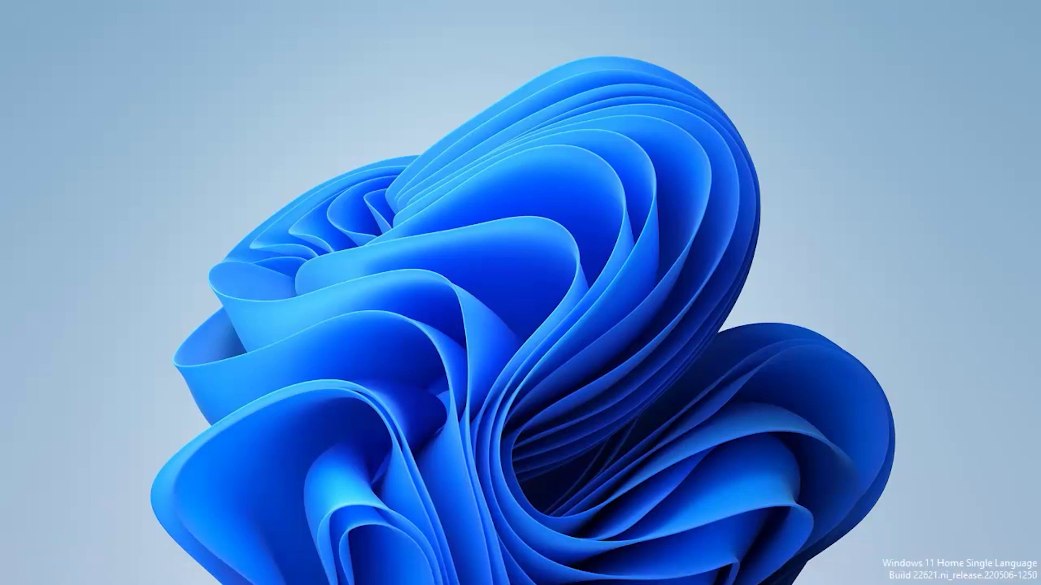
- Find the devices and printers settings through Windows search and open the classic Devices and Printers window from the Devices settings
{"action": "key", "text": "super"}
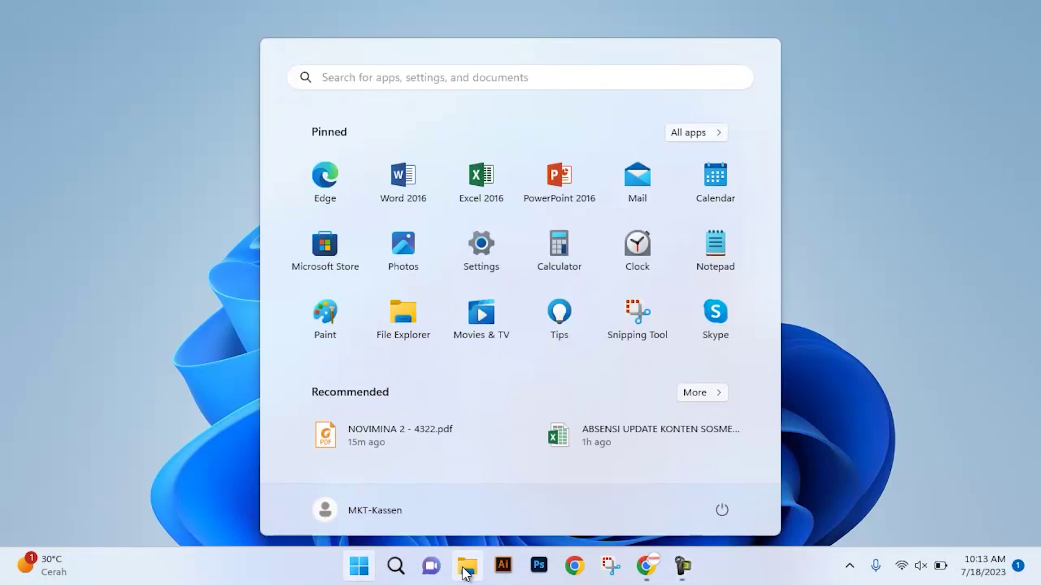
{"action": "type", "text": "cont"}
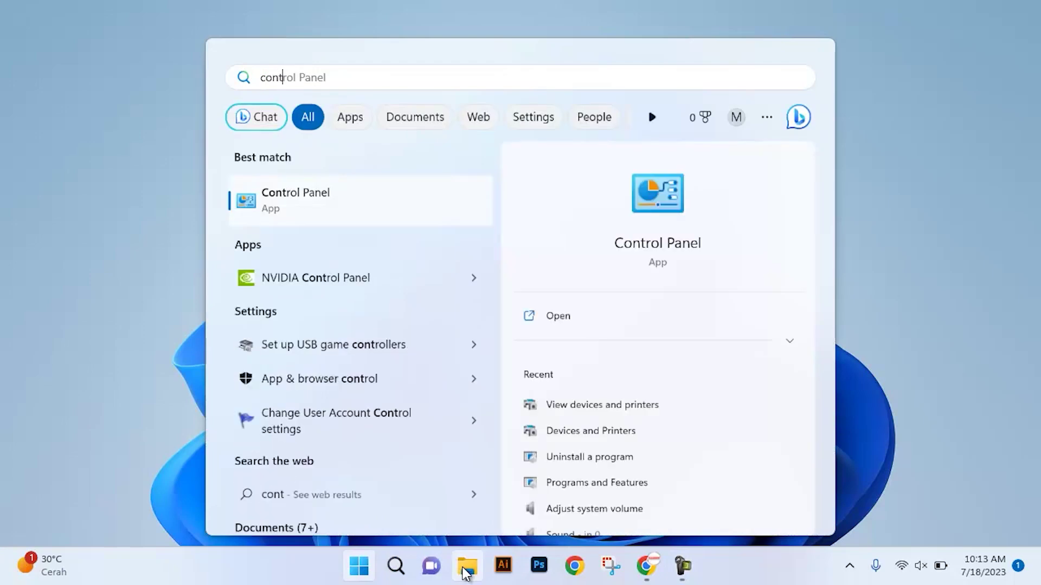
{"action": "left_click", "coordinate": [601, 405]}
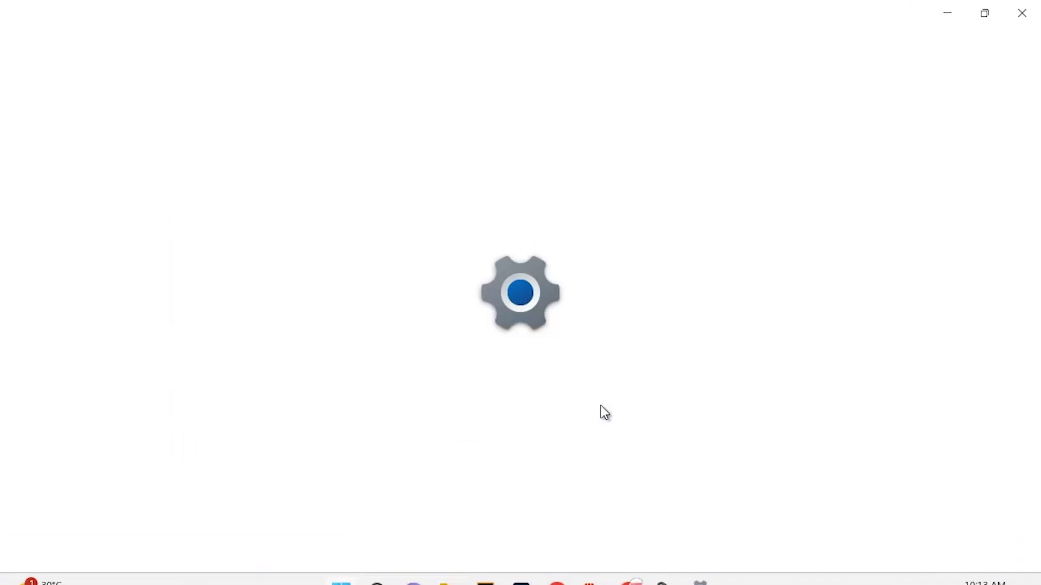
{"action": "scroll", "coordinate": [600, 407], "scroll_direction": "down", "scroll_amount": 5}
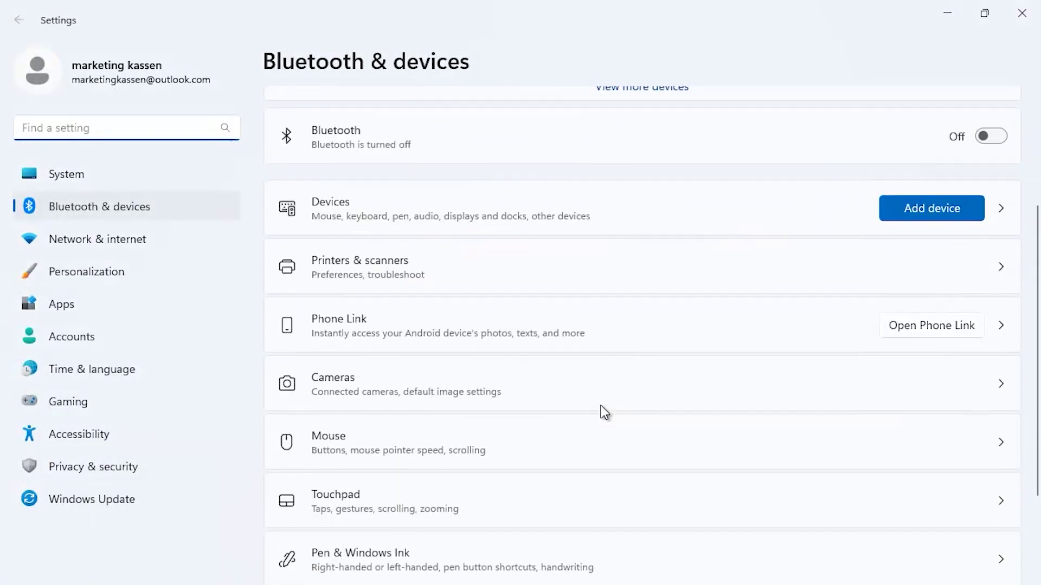
{"action": "scroll", "coordinate": [600, 405], "scroll_direction": "up", "scroll_amount": 5}
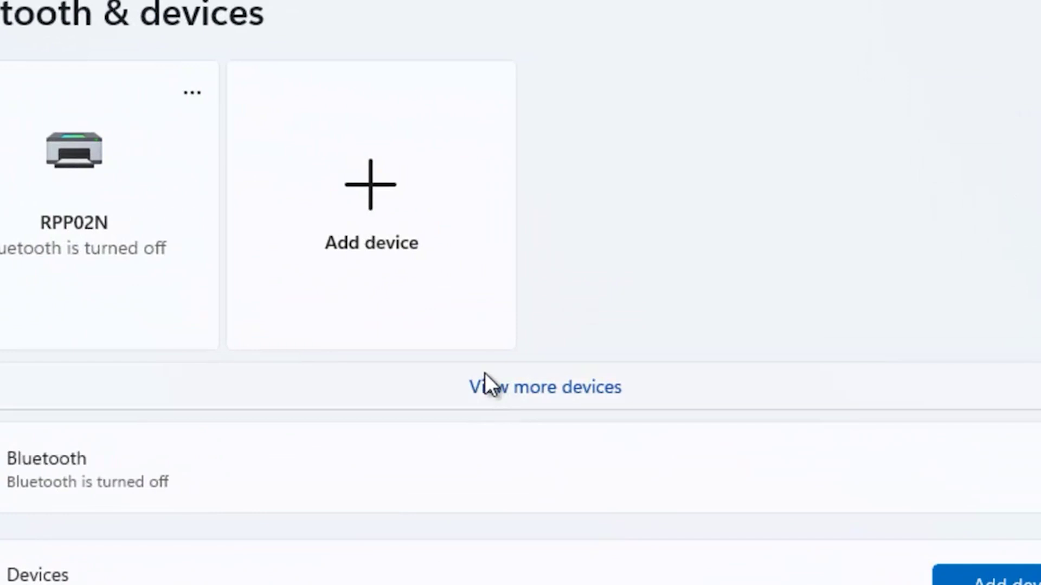
{"action": "left_click", "coordinate": [484, 373]}
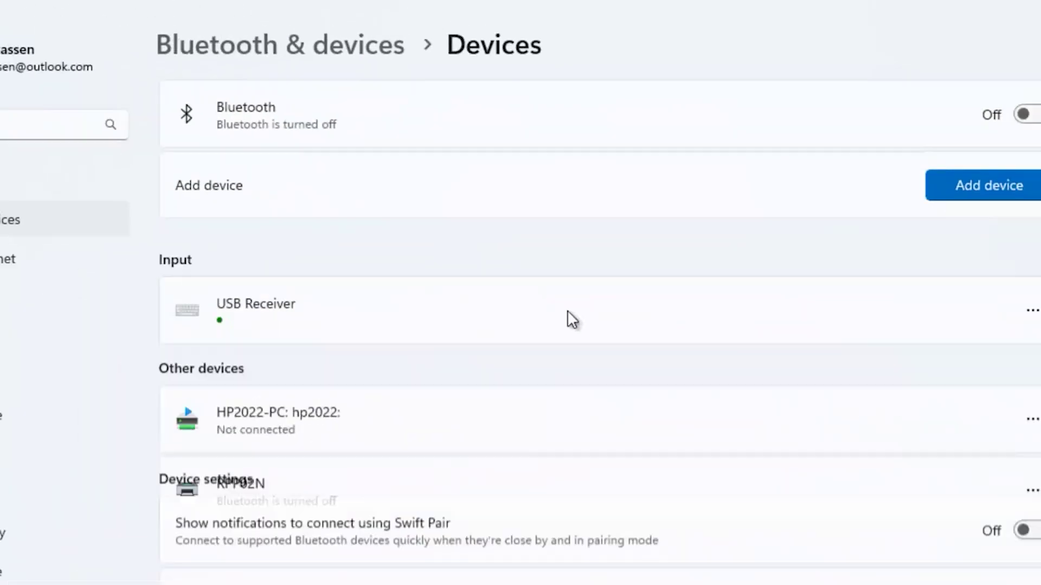
{"action": "scroll", "coordinate": [606, 282], "scroll_direction": "down", "scroll_amount": 5}
{"action": "scroll", "coordinate": [606, 283], "scroll_direction": "down", "scroll_amount": 8}
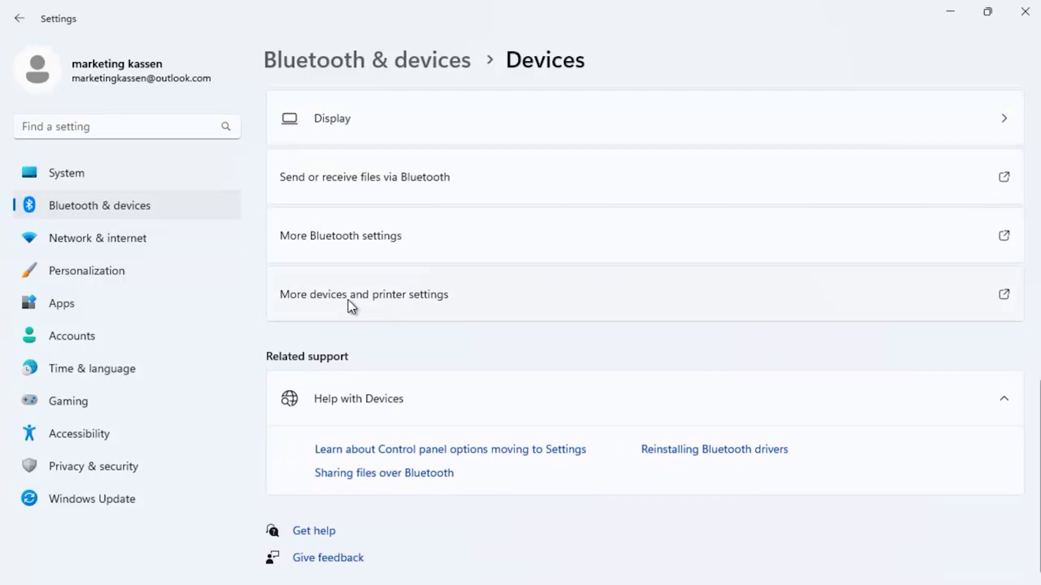
{"action": "left_click", "coordinate": [347, 301]}
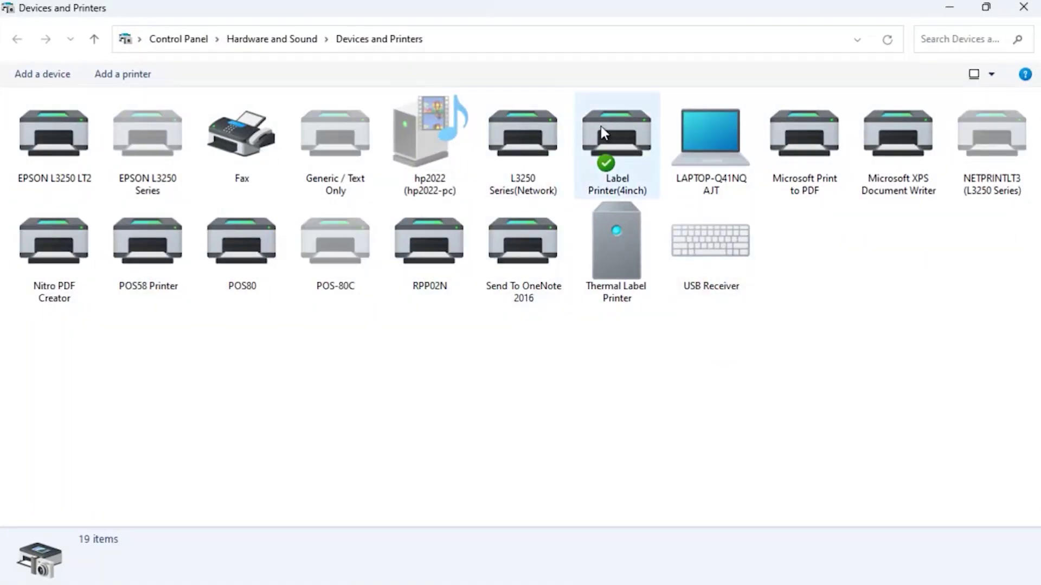
- Print a test page from the printer properties of Label Printer(4inch), and close the properties
{"action": "left_click", "coordinate": [633, 138]}
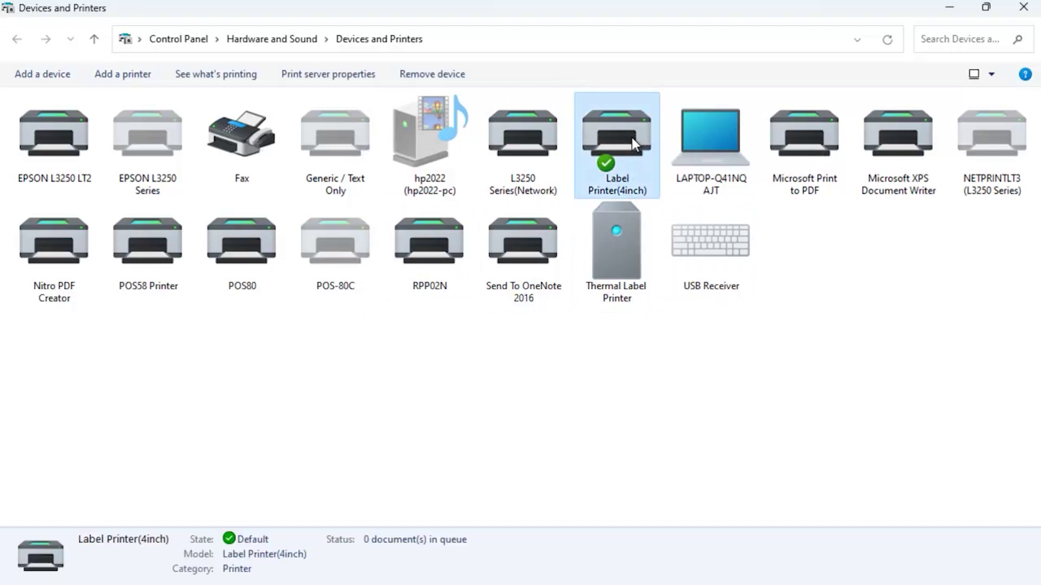
{"action": "right_click", "coordinate": [632, 138]}
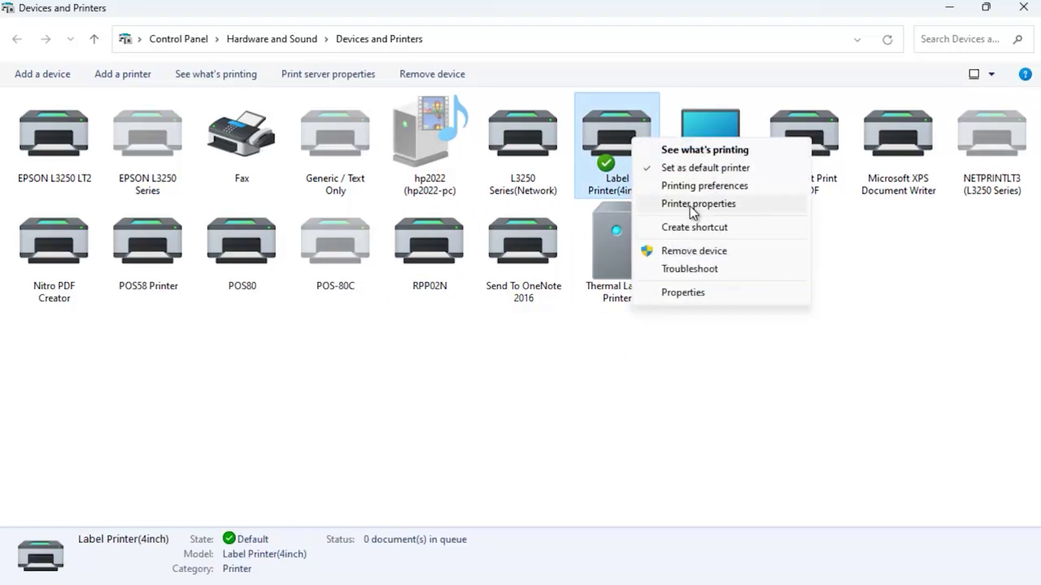
{"action": "left_click", "coordinate": [690, 206]}
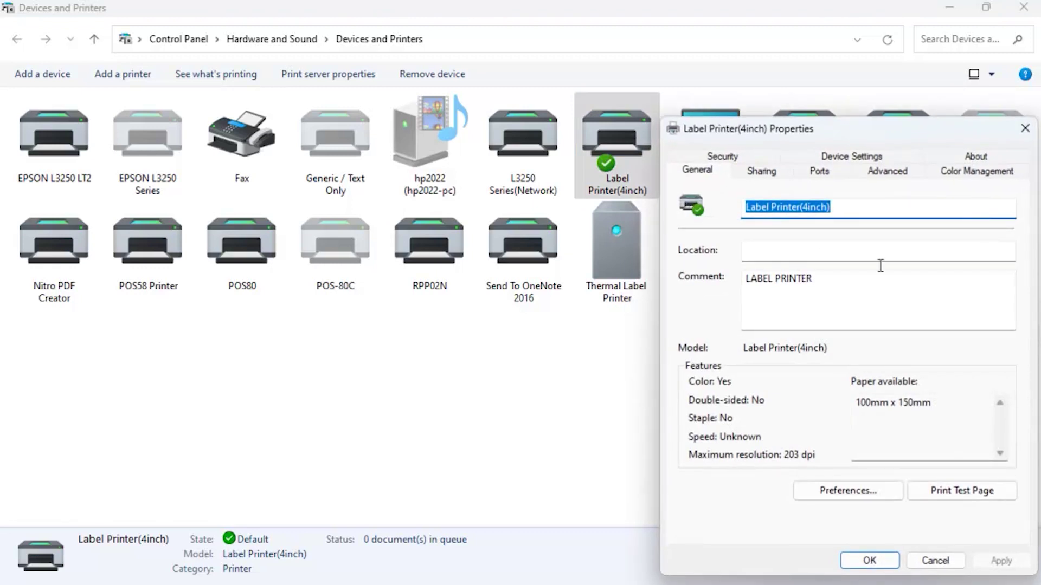
{"action": "left_click_drag", "start_coordinate": [858, 132], "coordinate": [828, 114]}
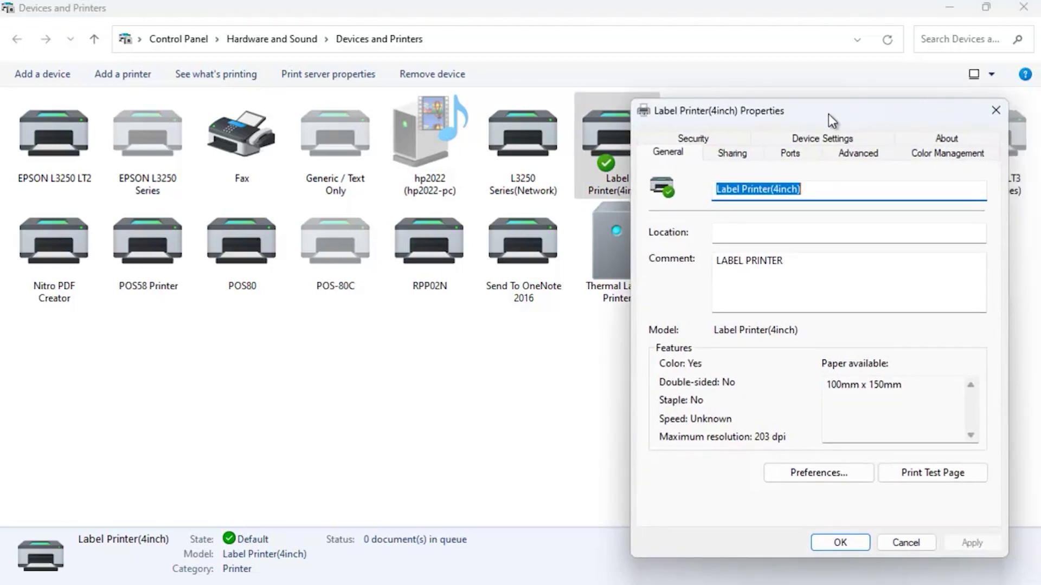
{"action": "left_click", "coordinate": [948, 478]}
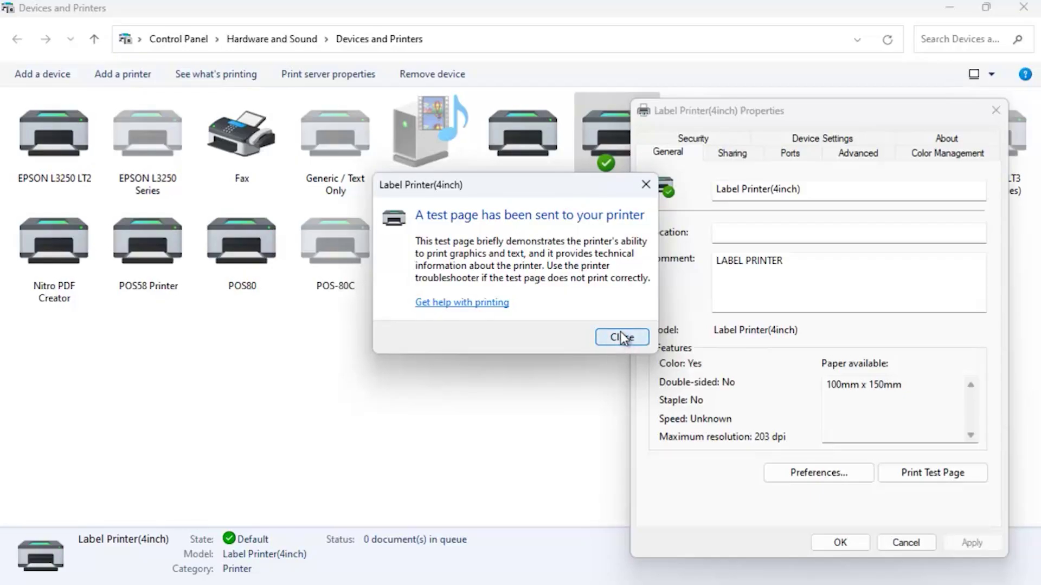
{"action": "left_click", "coordinate": [622, 338]}
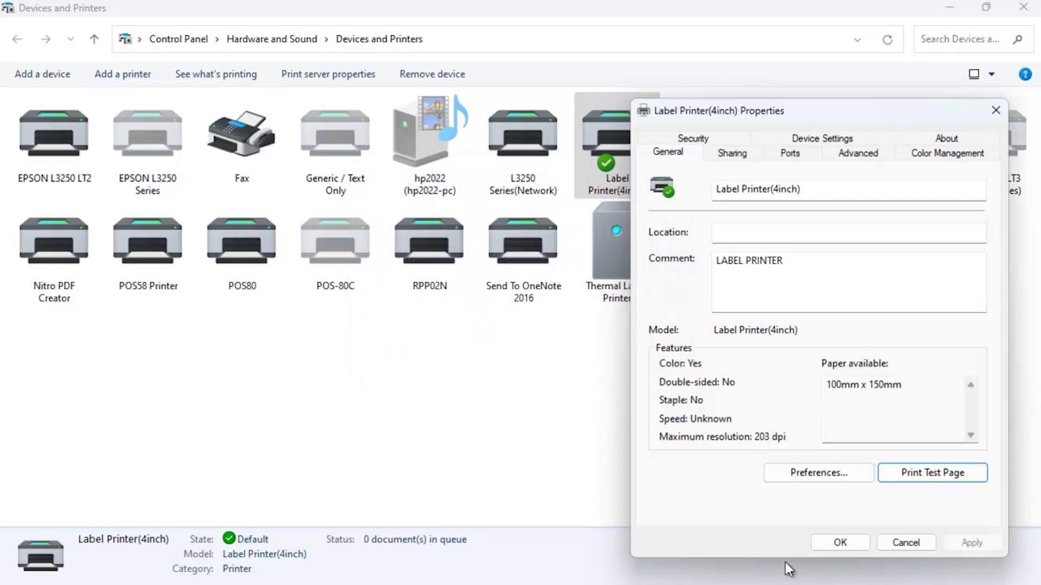
{"action": "left_click", "coordinate": [840, 543]}
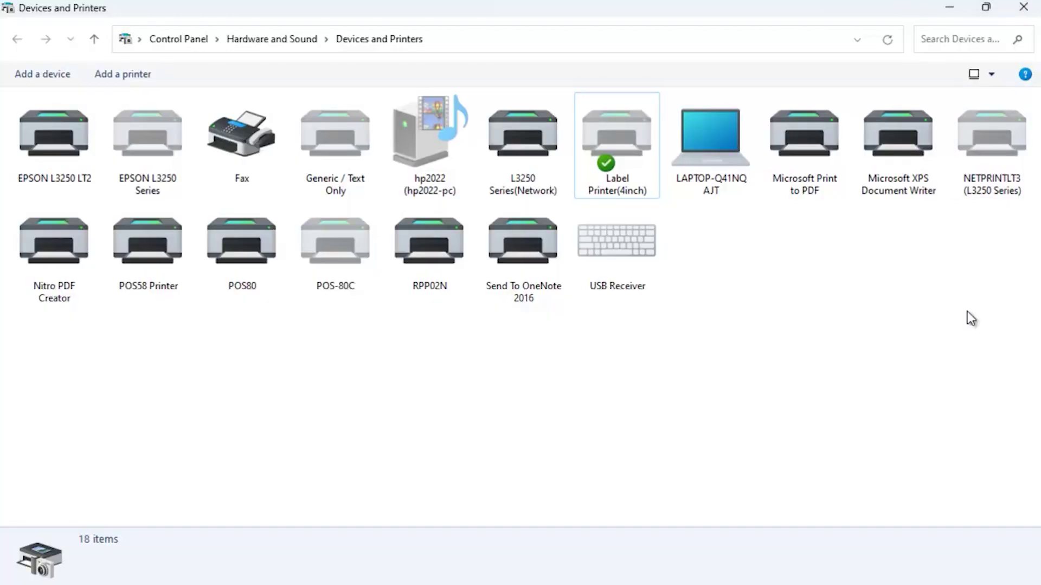
- Minimize the Devices and Printers window and close the Settings window to return to the desktop
{"action": "mouse_move", "coordinate": [931, 581]}
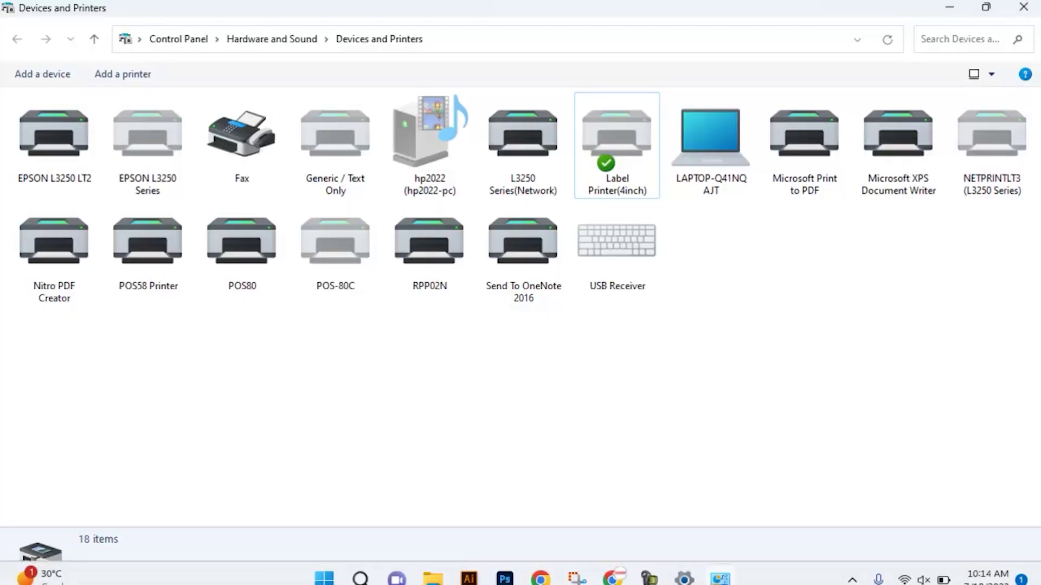
{"action": "left_click", "coordinate": [852, 566]}
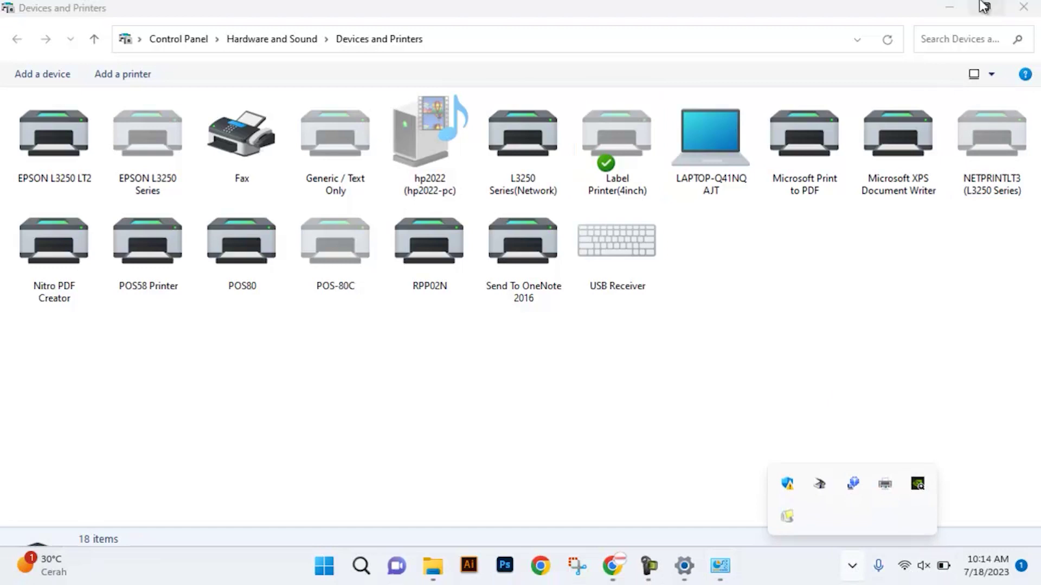
{"action": "left_click", "coordinate": [947, 7]}
{"action": "left_click", "coordinate": [1028, 18]}
- Turn on Bluetooth in the quick settings and open more Bluetooth settings
{"action": "mouse_move", "coordinate": [898, 580]}
{"action": "left_click", "coordinate": [853, 566]}
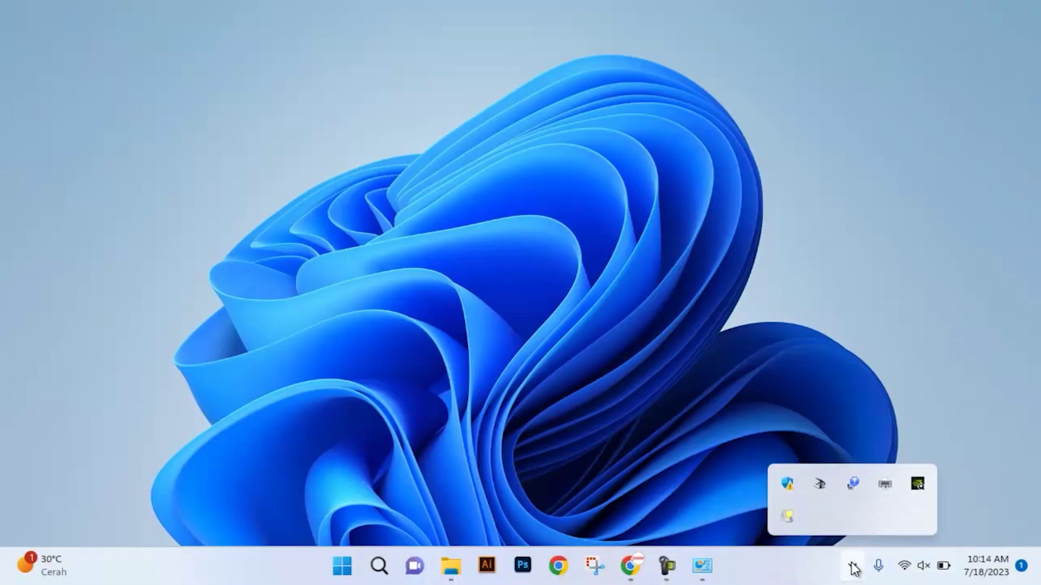
{"action": "left_click", "coordinate": [902, 575]}
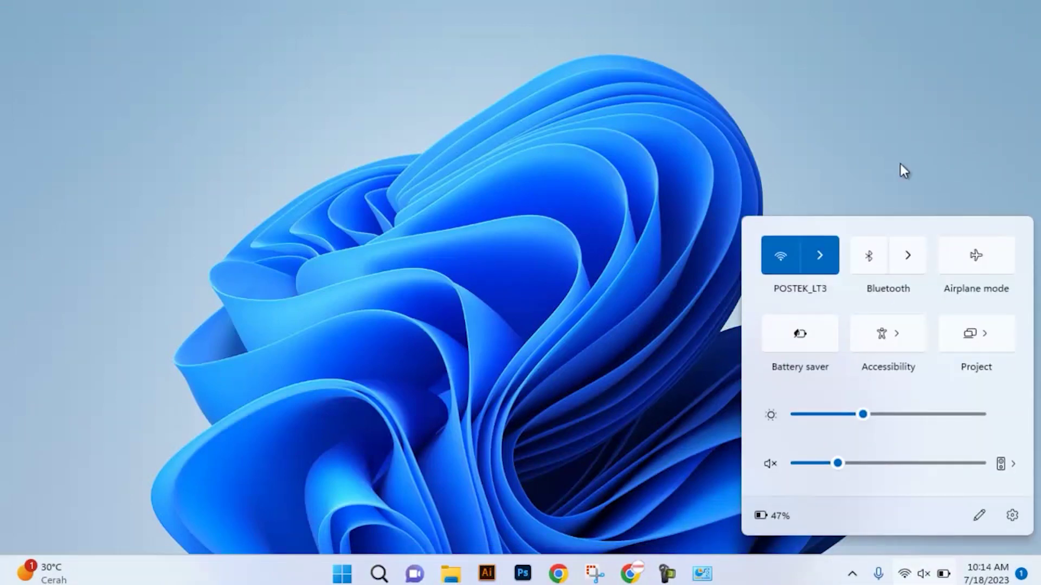
{"action": "left_click", "coordinate": [898, 268]}
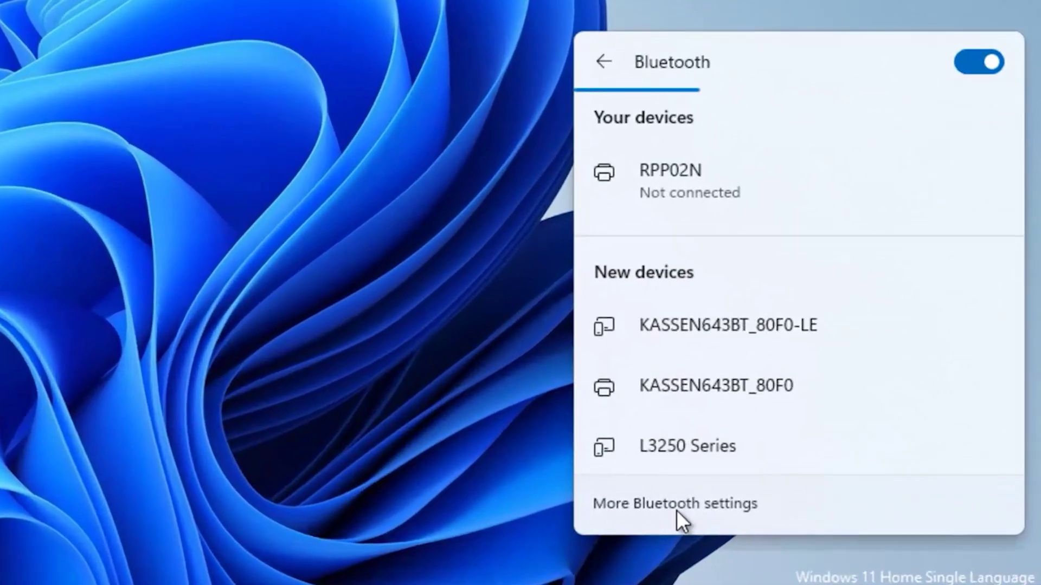
{"action": "left_click", "coordinate": [677, 504]}
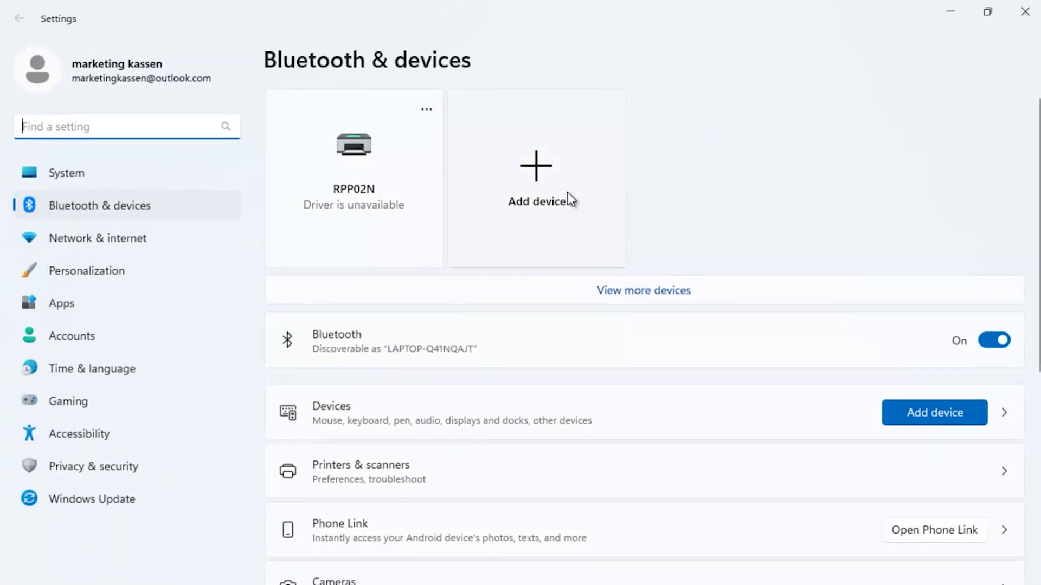
- Add the Bluetooth printer KASSEN643BT_80F0 as a new device, entering its pairing PIN to connect
{"action": "left_click", "coordinate": [526, 178]}
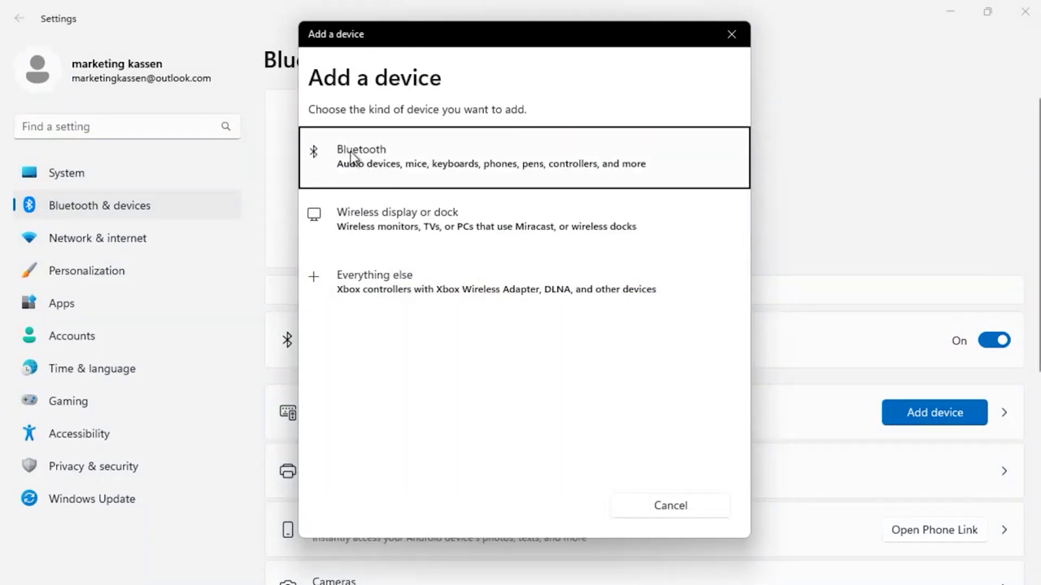
{"action": "left_click", "coordinate": [400, 163]}
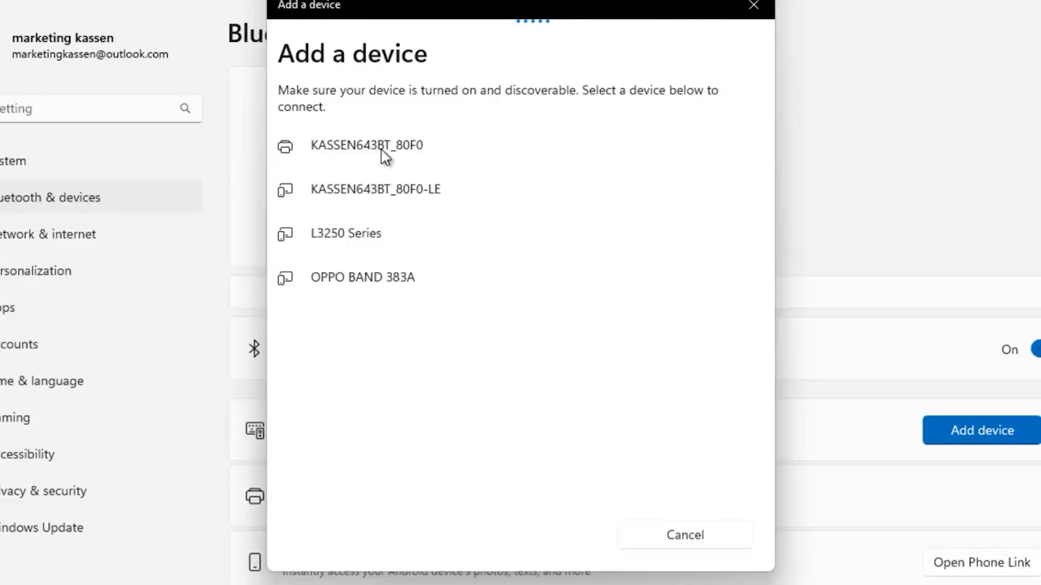
{"action": "left_click", "coordinate": [414, 155]}
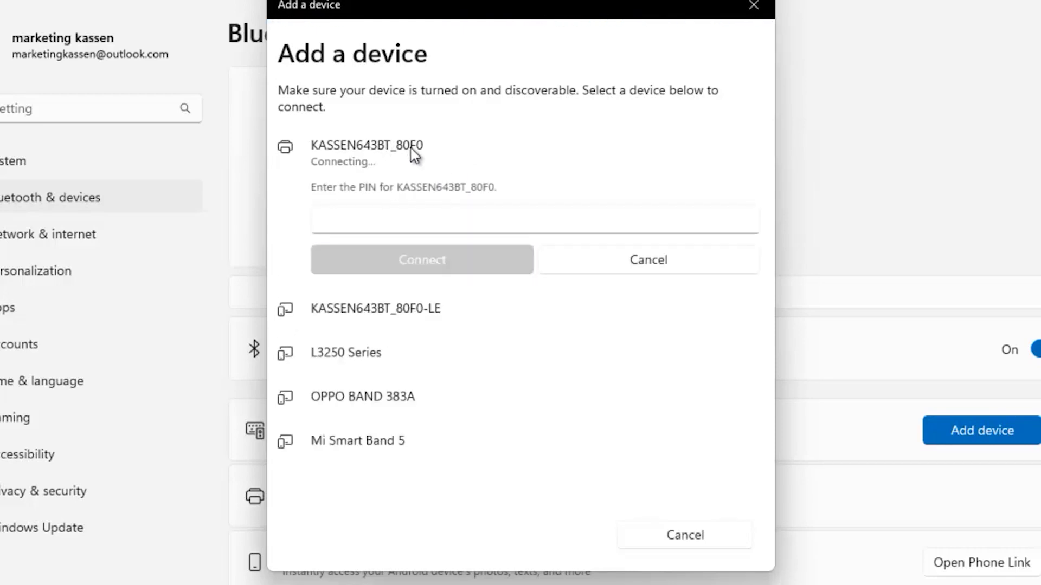
{"action": "left_click", "coordinate": [498, 219]}
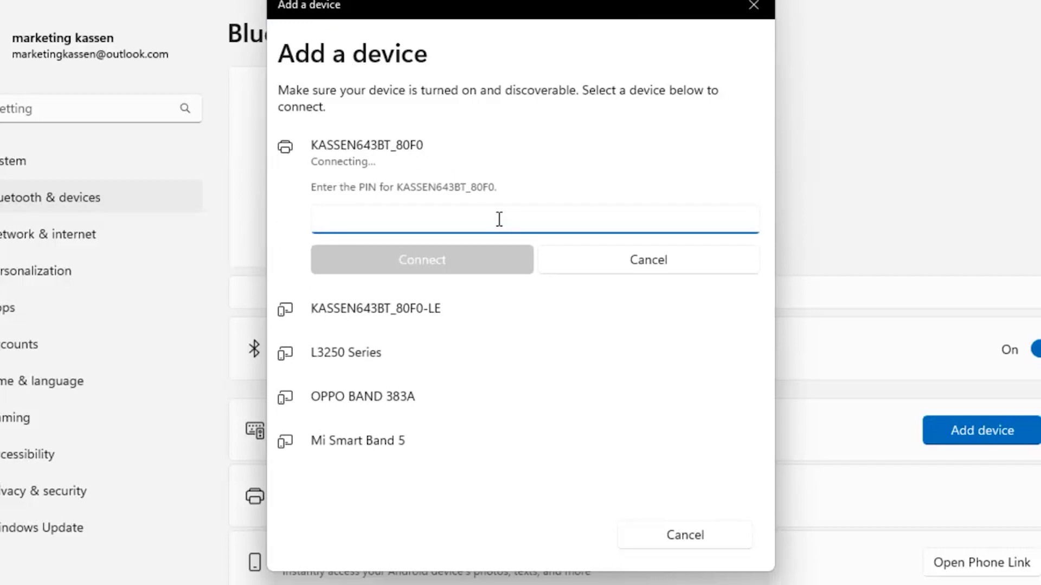
{"action": "type", "text": "0000"}
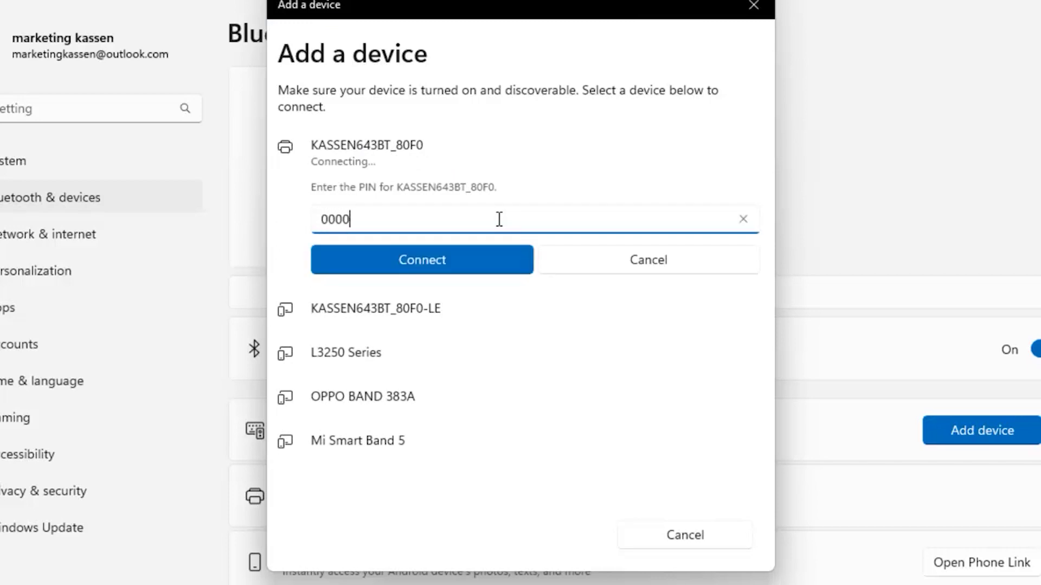
{"action": "left_click", "coordinate": [464, 258]}
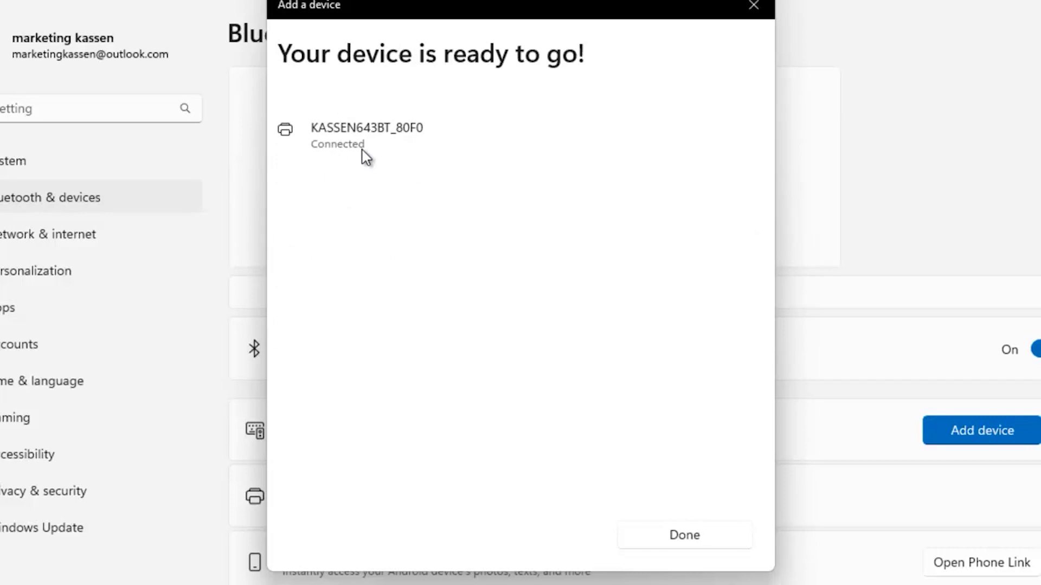
{"action": "left_click", "coordinate": [674, 542]}
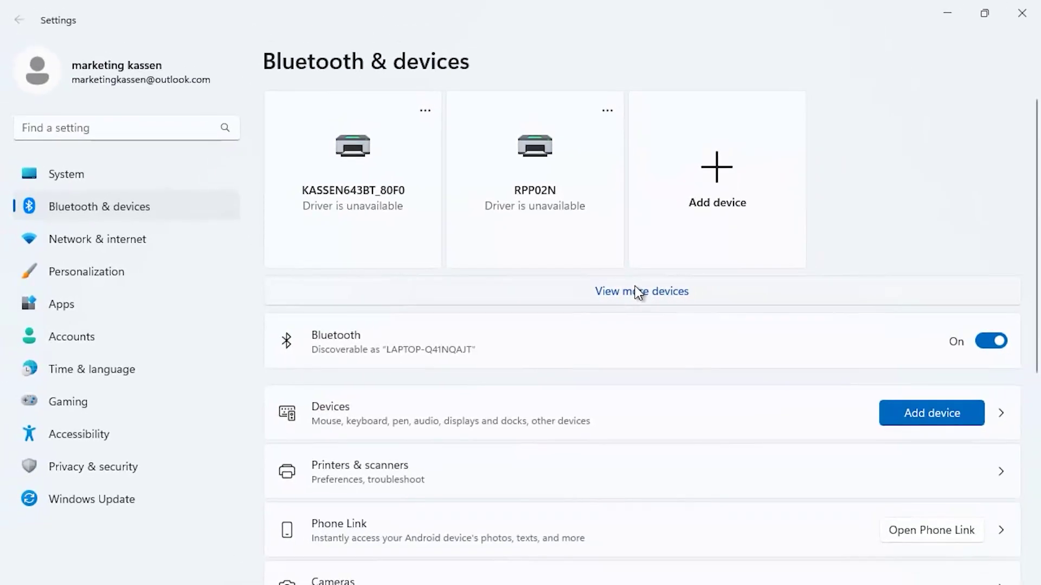
- View more devices and open the more devices and printer settings to list all installed printers
{"action": "left_click", "coordinate": [649, 295]}
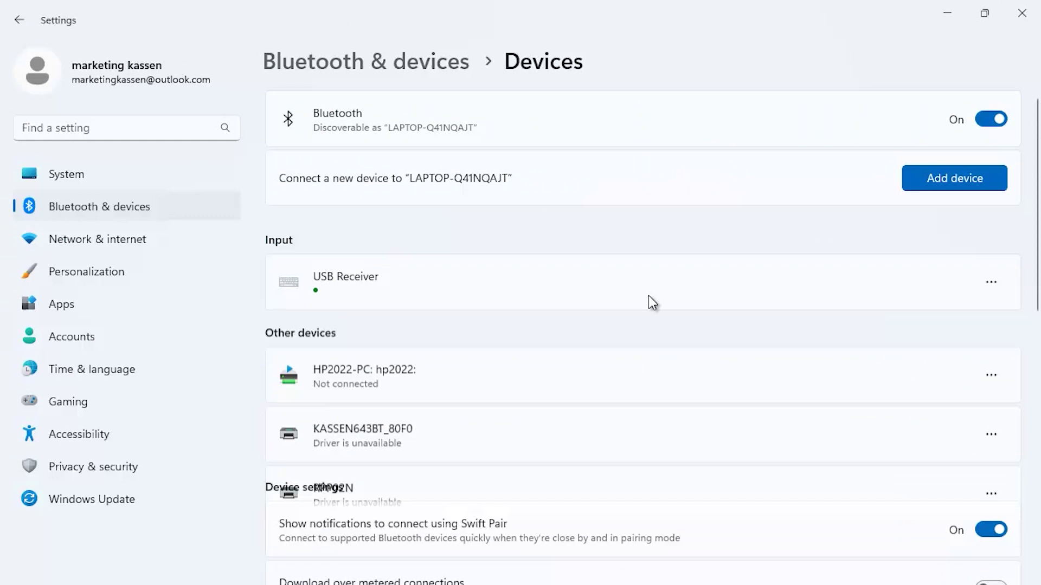
{"action": "scroll", "coordinate": [648, 296], "scroll_direction": "down", "scroll_amount": 15}
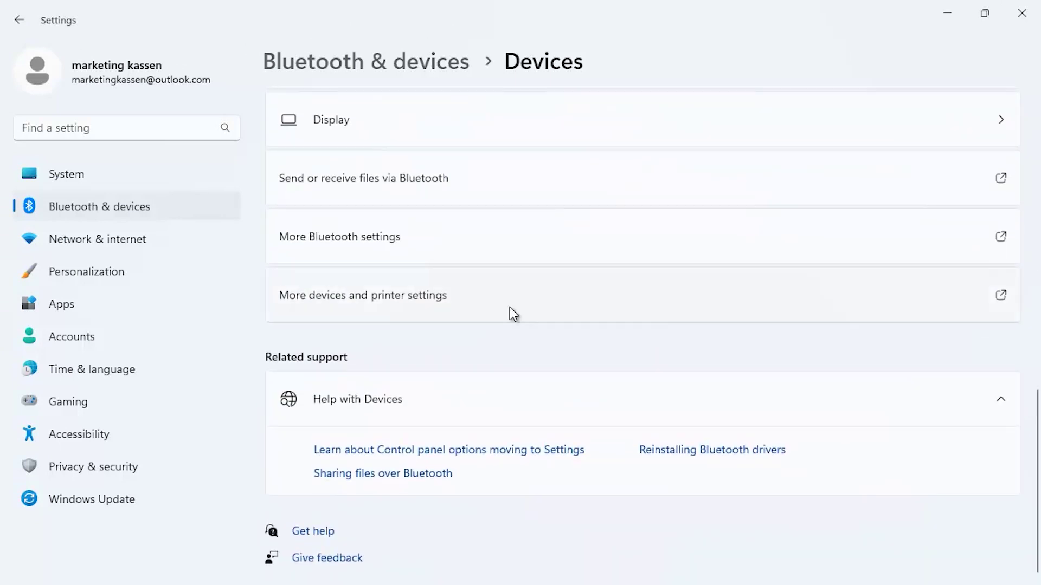
{"action": "left_click", "coordinate": [376, 301]}
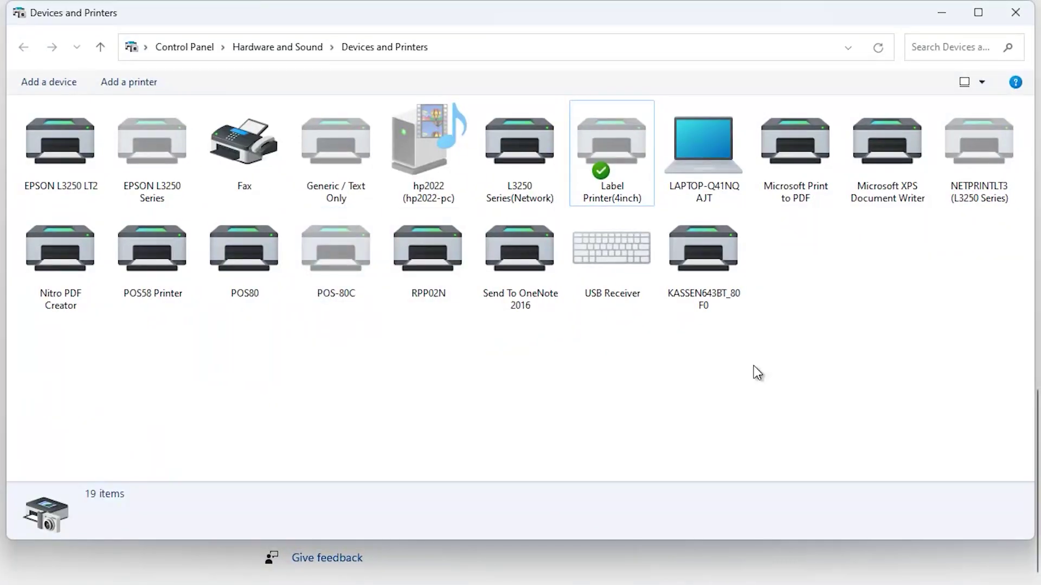
- Open the properties of the KASSEN643BT_80F0 Bluetooth printer and view its hardware device functions
{"action": "left_click", "coordinate": [703, 292]}
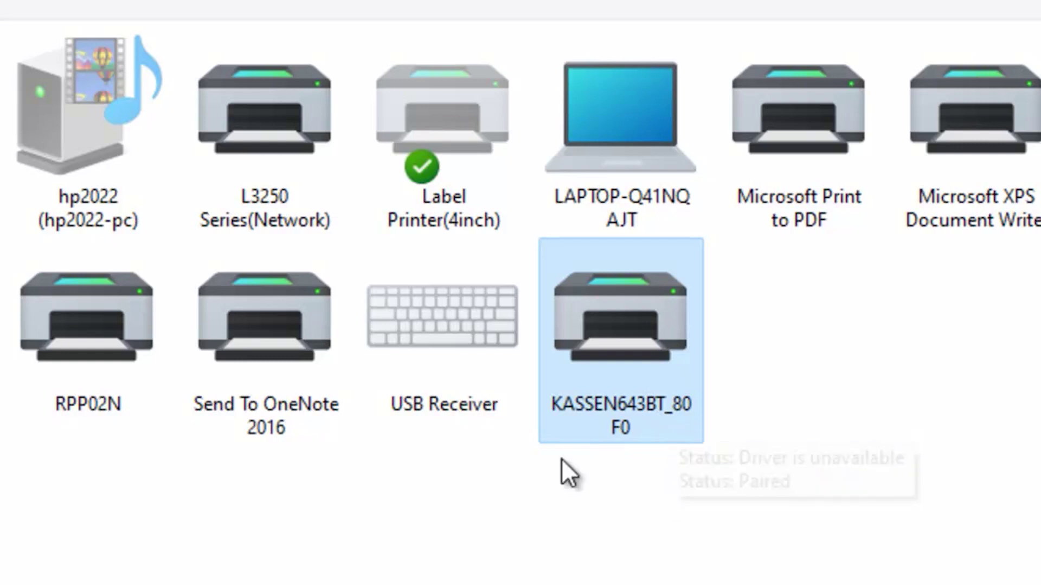
{"action": "mouse_move", "coordinate": [612, 369]}
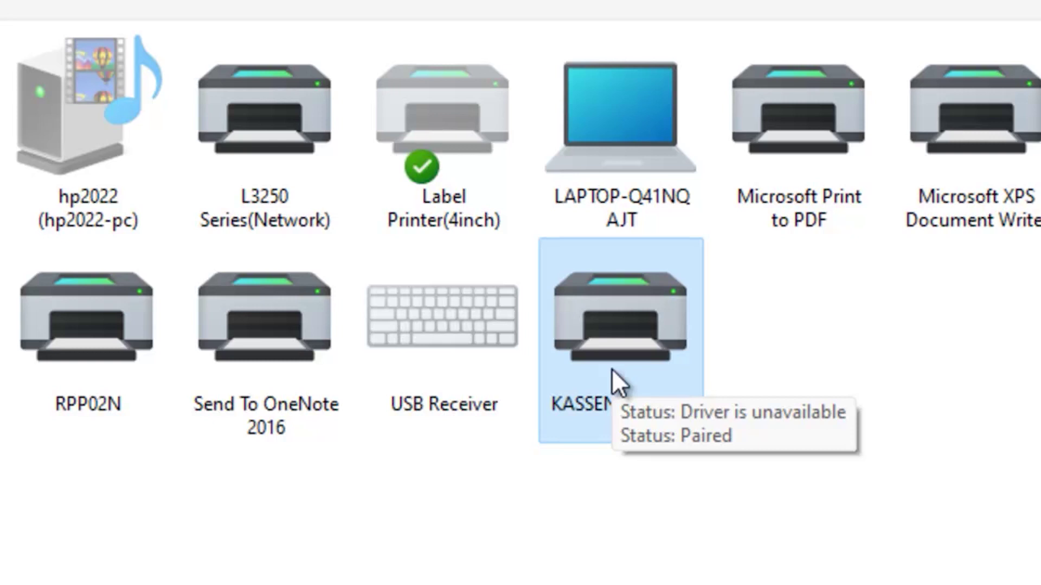
{"action": "mouse_move", "coordinate": [597, 334]}
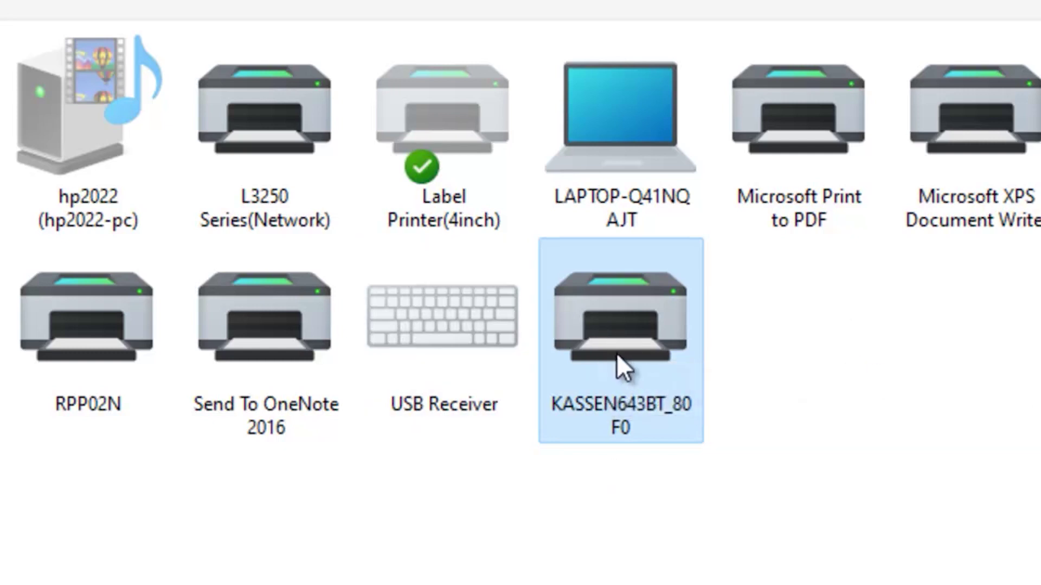
{"action": "right_click", "coordinate": [666, 315]}
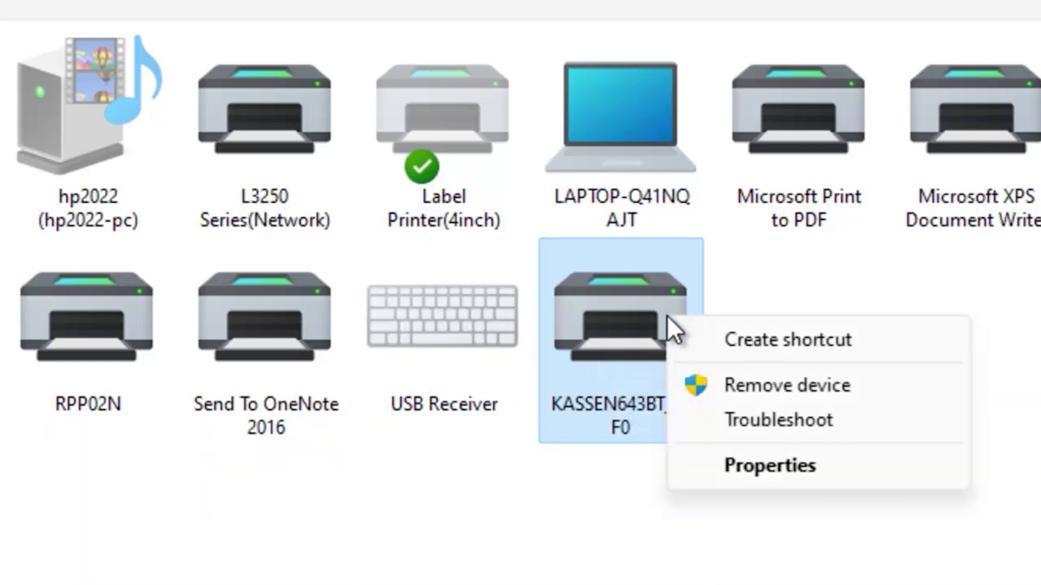
{"action": "left_click", "coordinate": [787, 466]}
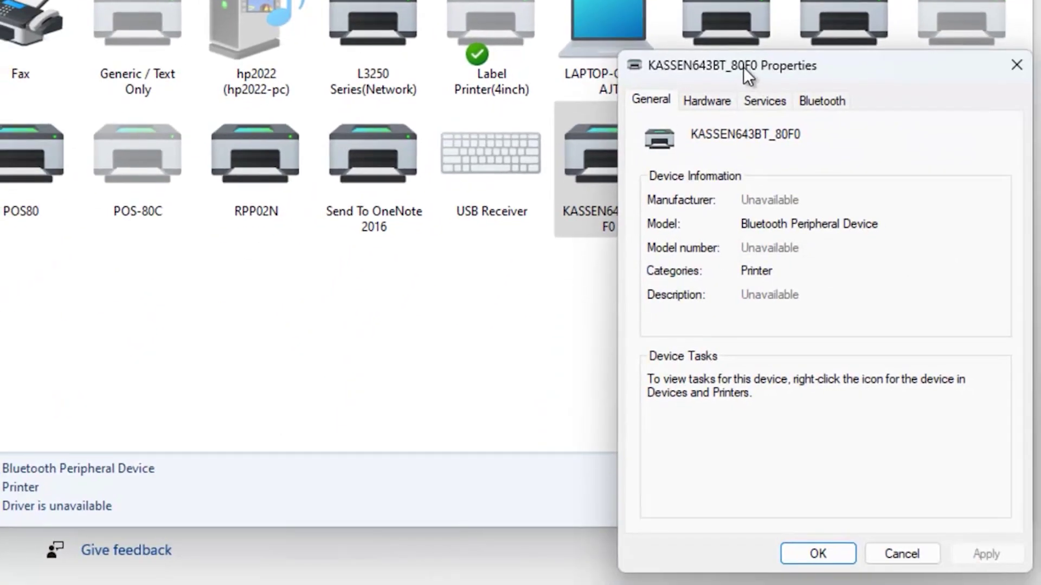
{"action": "left_click_drag", "start_coordinate": [743, 67], "coordinate": [642, 40]}
{"action": "left_click", "coordinate": [618, 74]}
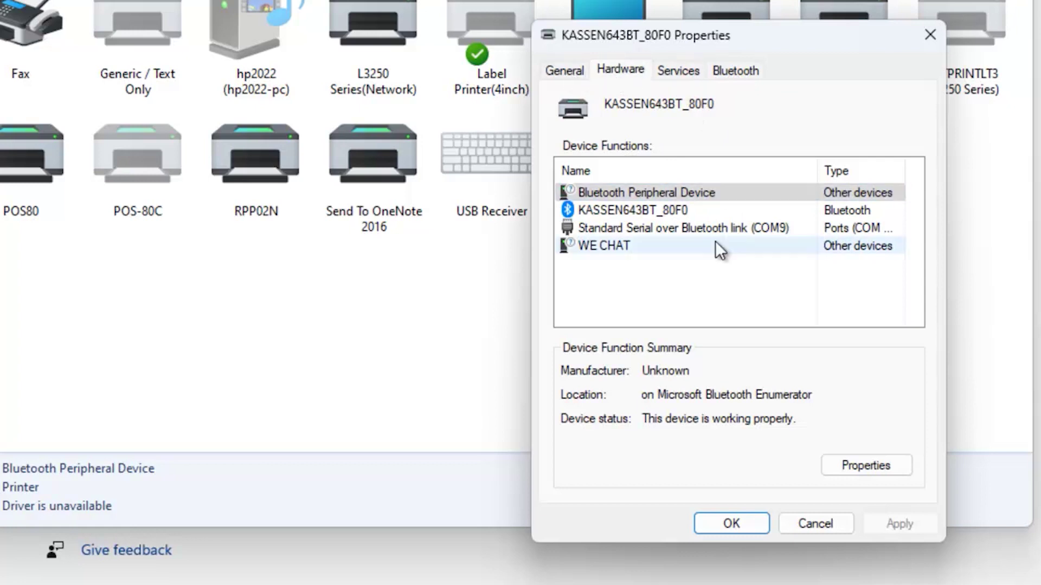
- Examine the driver information and details of the printer's KASSEN643BT_80F0 Bluetooth function, and close its properties
{"action": "left_click", "coordinate": [625, 209]}
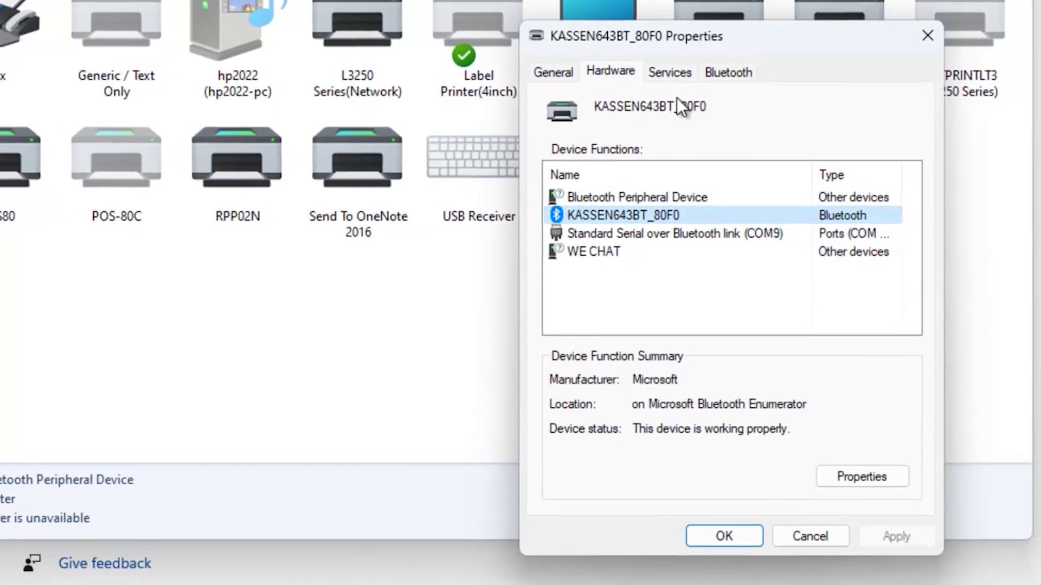
{"action": "left_click", "coordinate": [854, 484]}
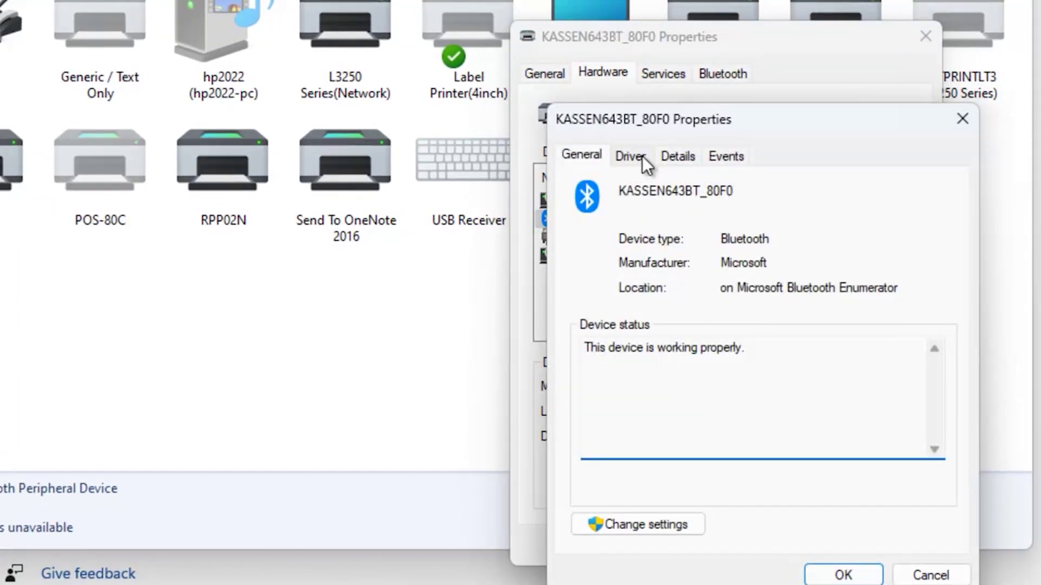
{"action": "left_click", "coordinate": [631, 159]}
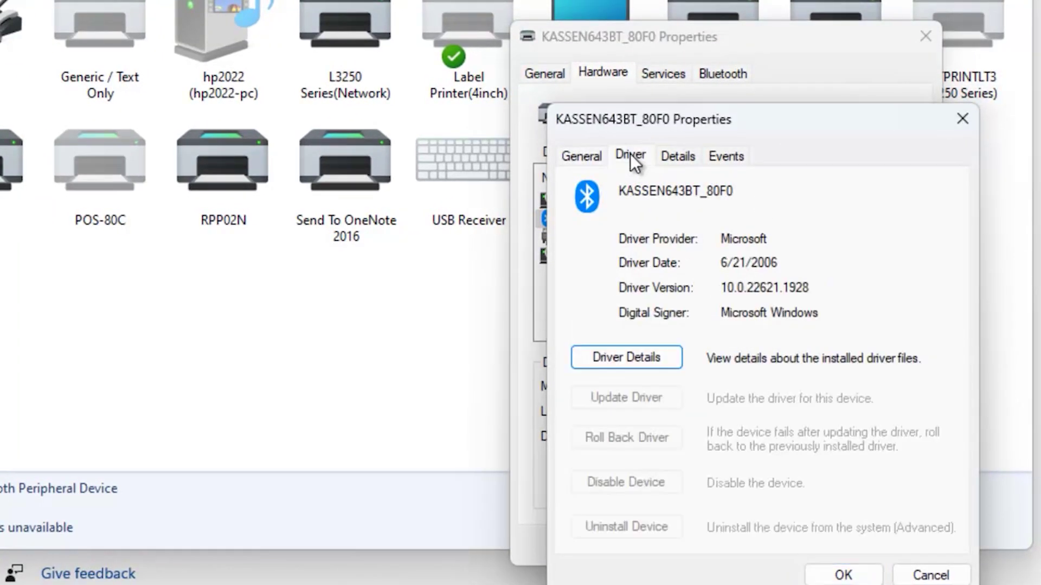
{"action": "left_click", "coordinate": [693, 155]}
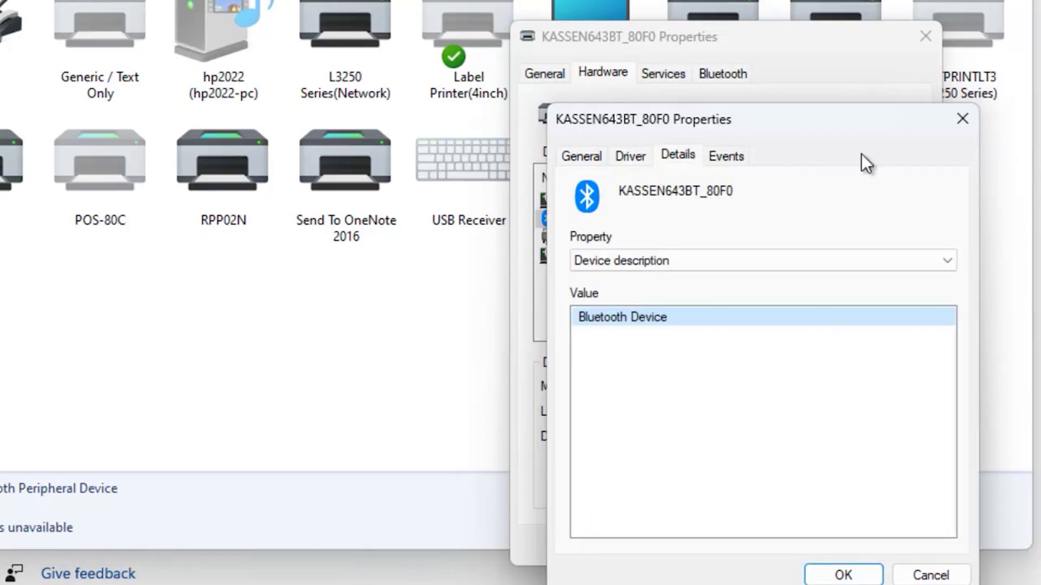
{"action": "left_click", "coordinate": [864, 575]}
- Check which COM port the Bluetooth printer's Serial port (SPP) service uses and close the printer's properties
{"action": "left_click", "coordinate": [716, 74]}
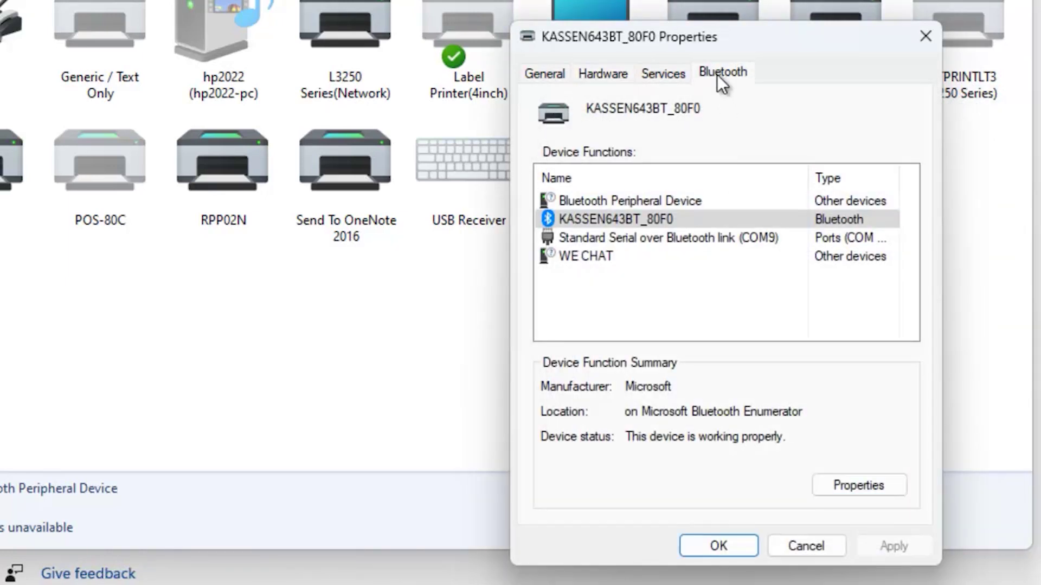
{"action": "left_click", "coordinate": [662, 73]}
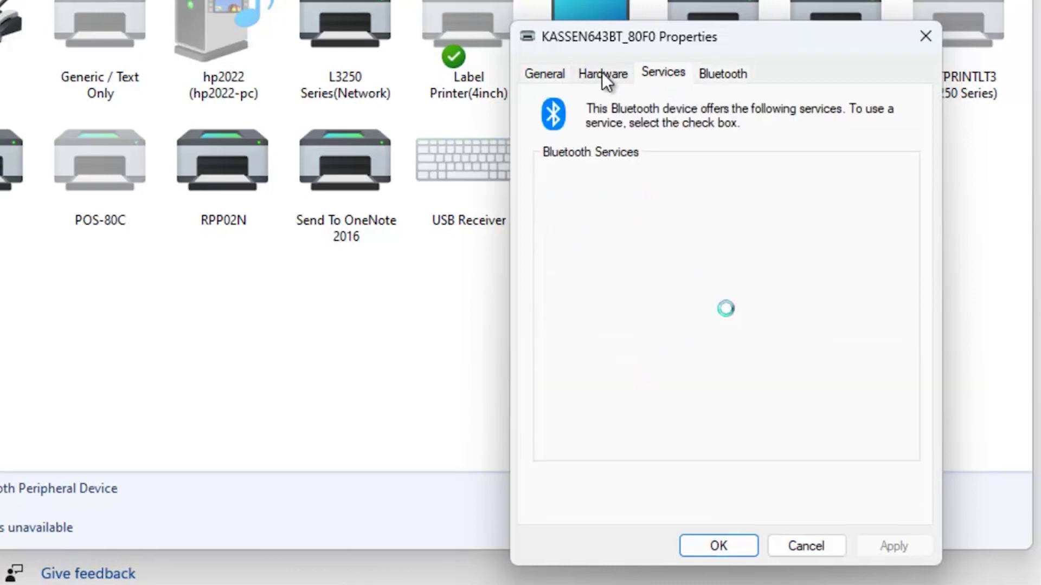
{"action": "left_click_drag", "start_coordinate": [704, 37], "coordinate": [537, 0]}
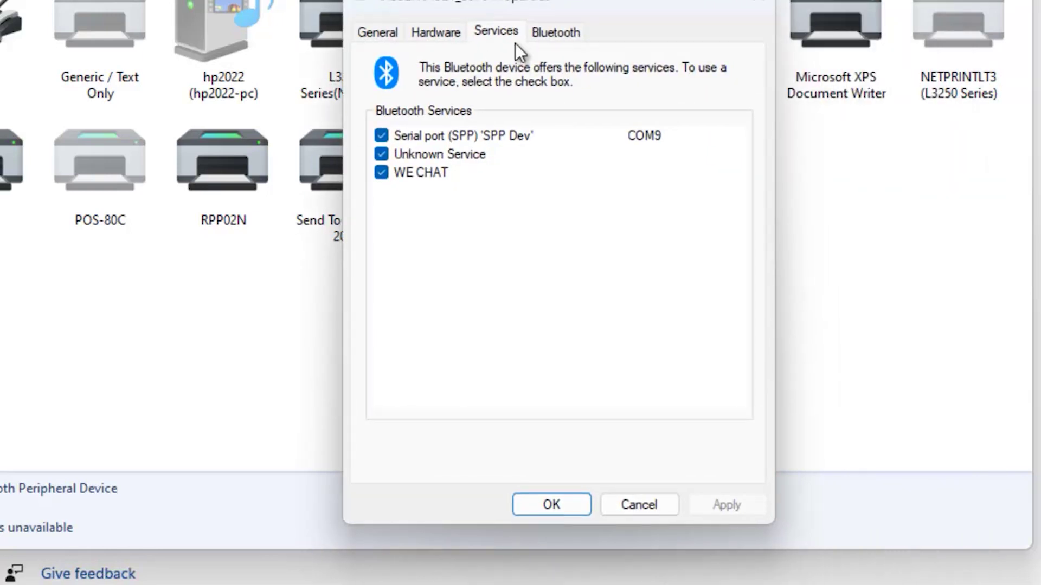
{"action": "left_click", "coordinate": [471, 138]}
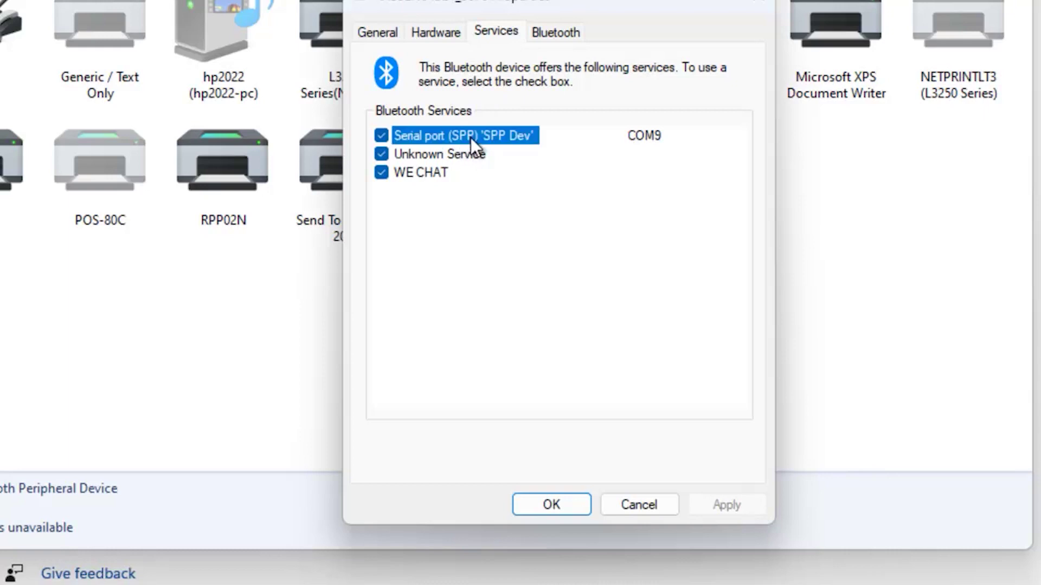
{"action": "left_click", "coordinate": [654, 134]}
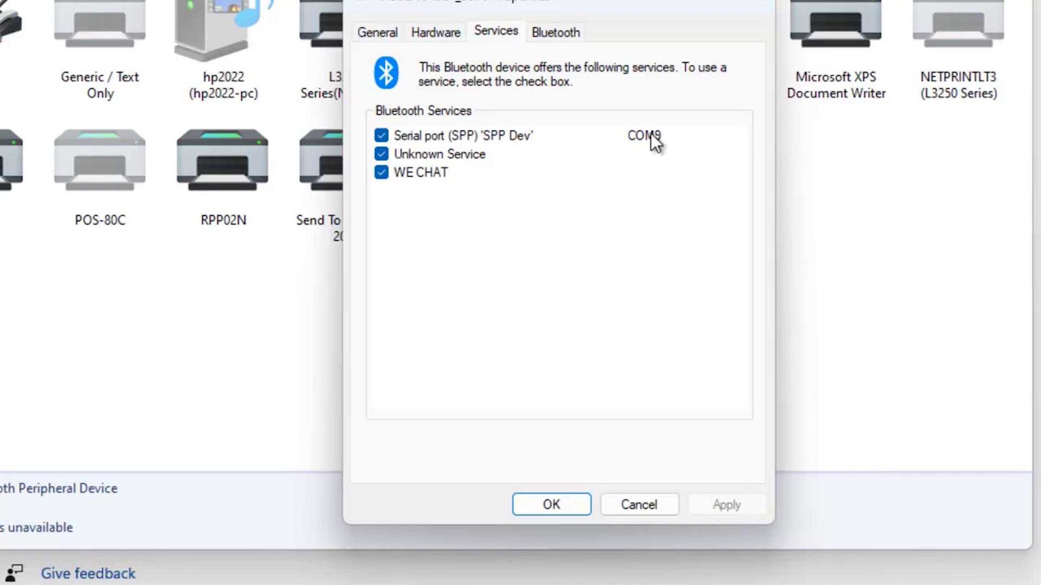
{"action": "left_click", "coordinate": [571, 505]}
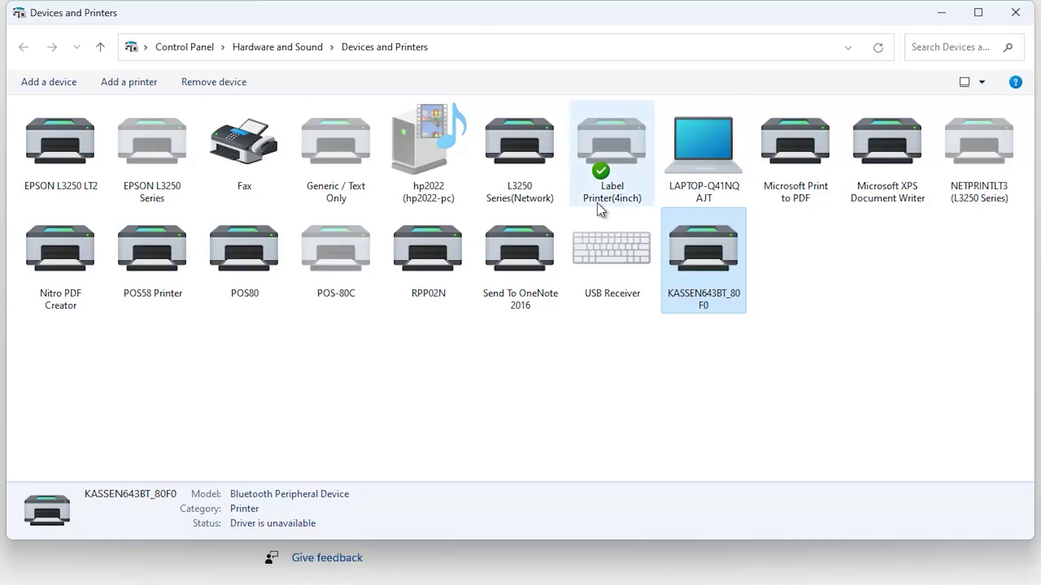
- Assign the Label Printer(4inch) to serial port COM9 in its printer properties and apply the change
{"action": "right_click", "coordinate": [623, 155]}
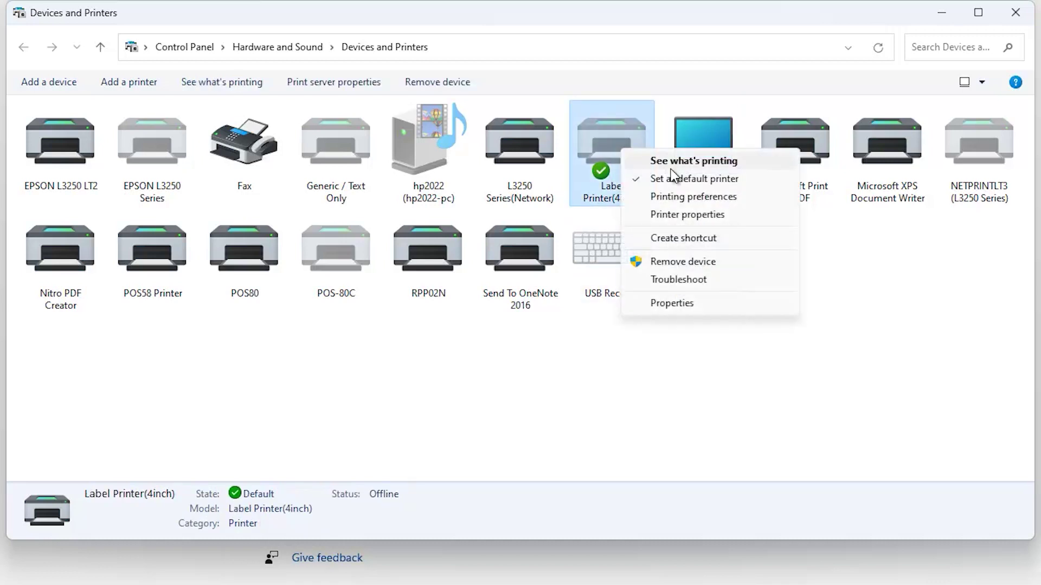
{"action": "left_click", "coordinate": [683, 217]}
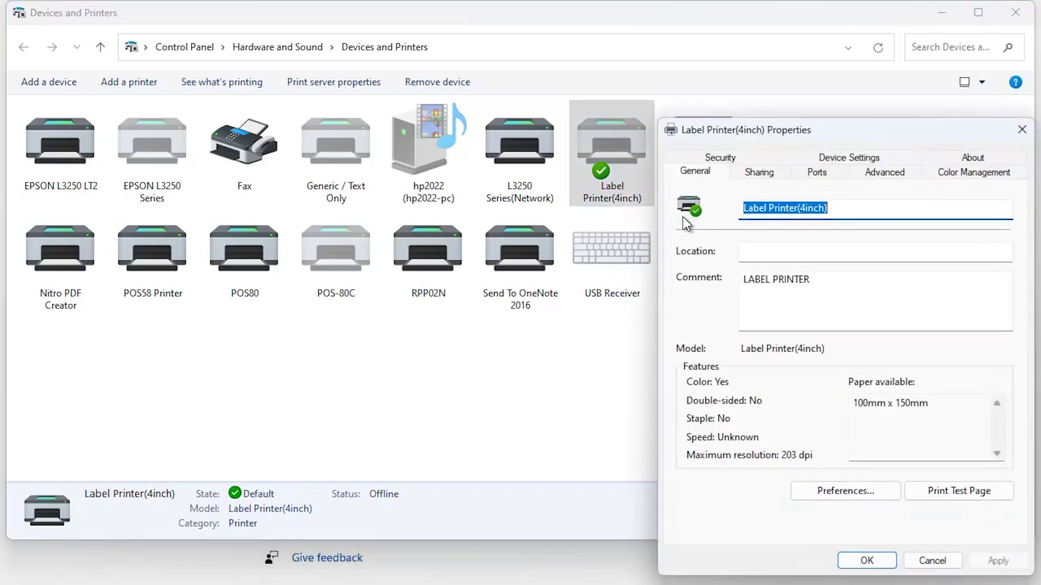
{"action": "left_click_drag", "start_coordinate": [750, 131], "coordinate": [746, 112]}
{"action": "left_click", "coordinate": [803, 154]}
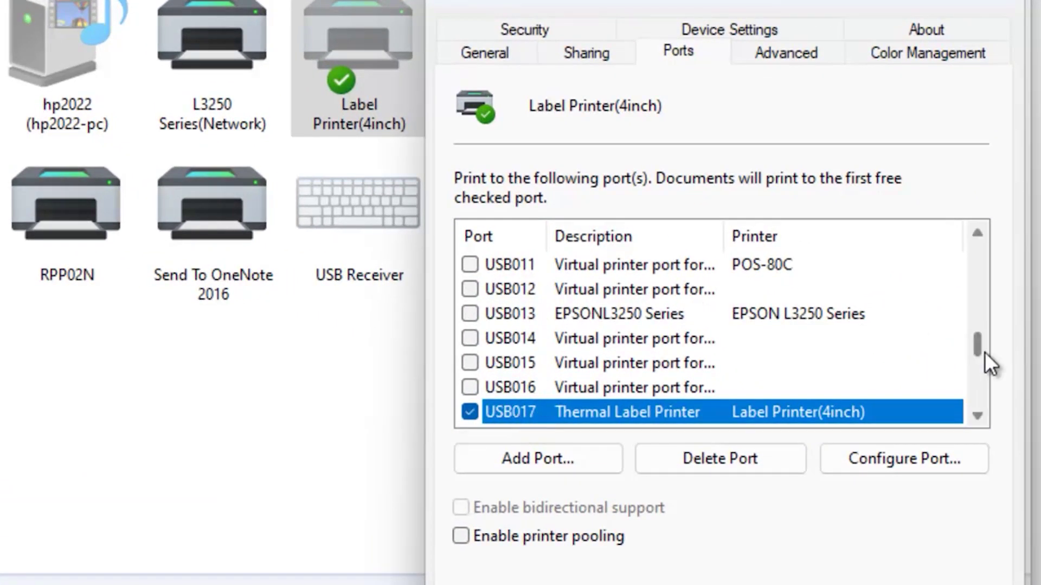
{"action": "left_click_drag", "start_coordinate": [984, 353], "coordinate": [981, 298]}
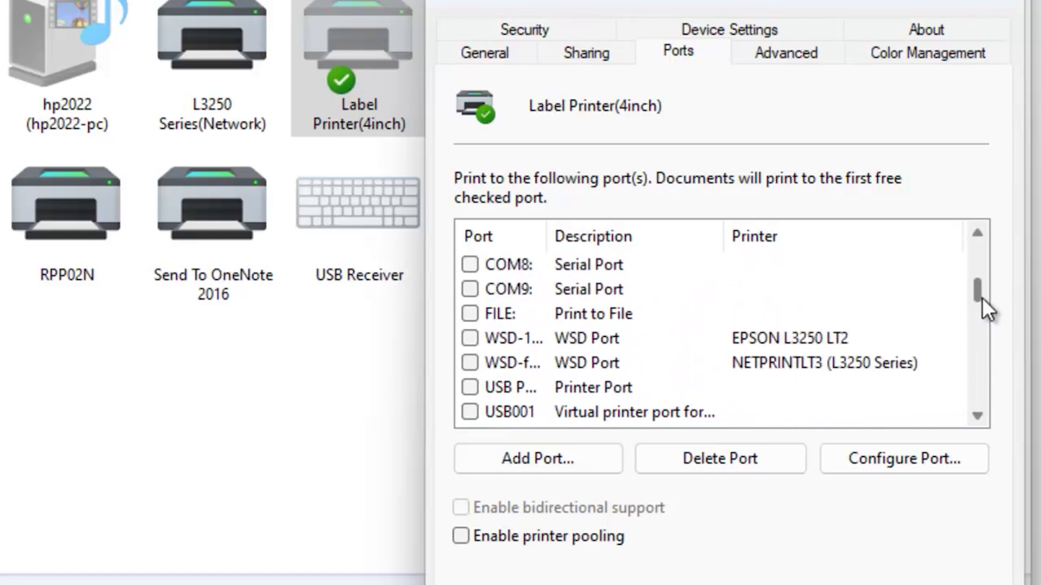
{"action": "left_click", "coordinate": [470, 290]}
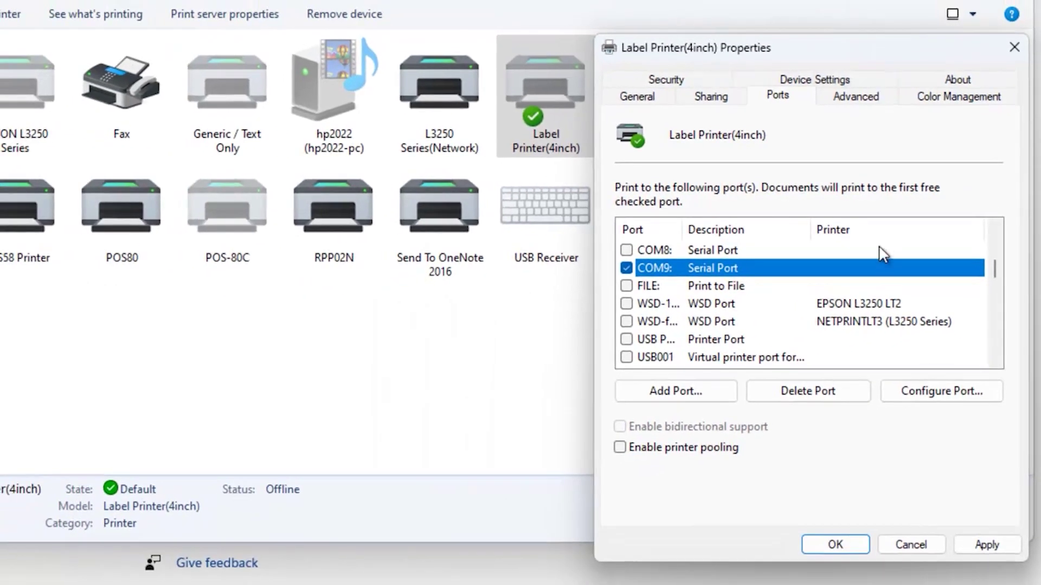
{"action": "left_click", "coordinate": [1000, 541]}
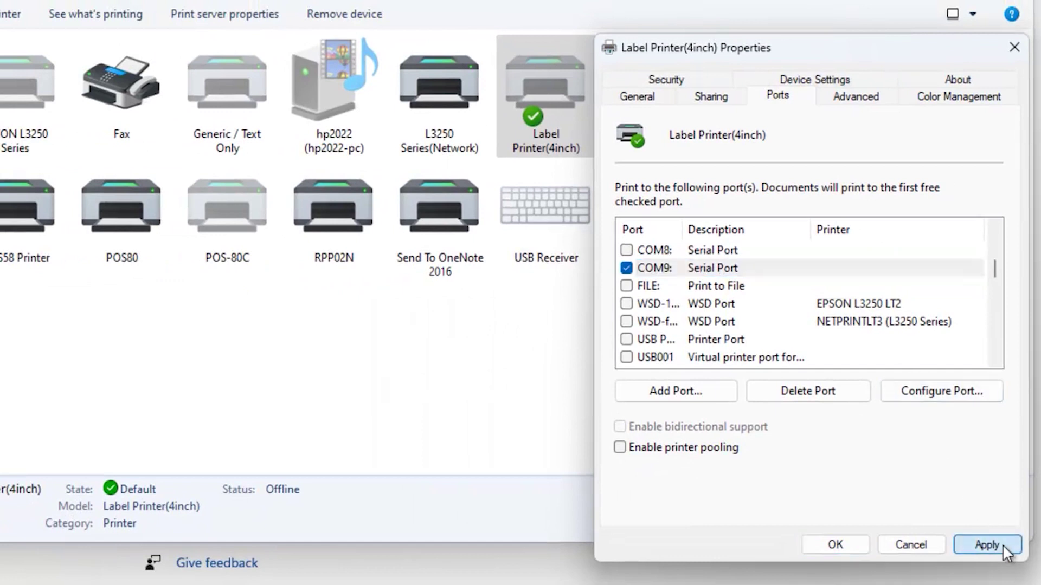
{"action": "left_click", "coordinate": [829, 548]}
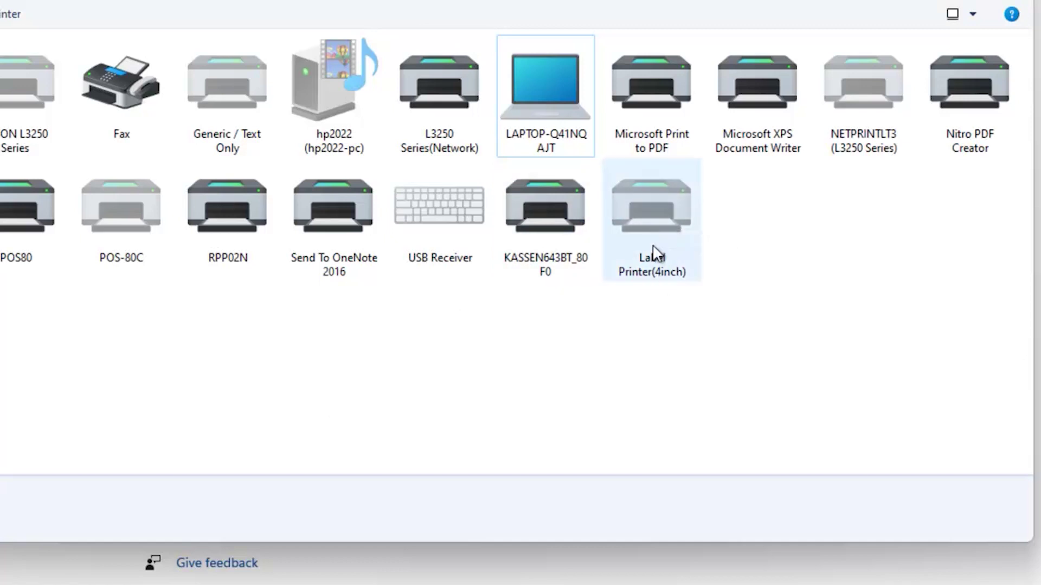
- Open the Label Printer(4inch) print queue and turn off Use Printer Offline
{"action": "right_click", "coordinate": [645, 227]}
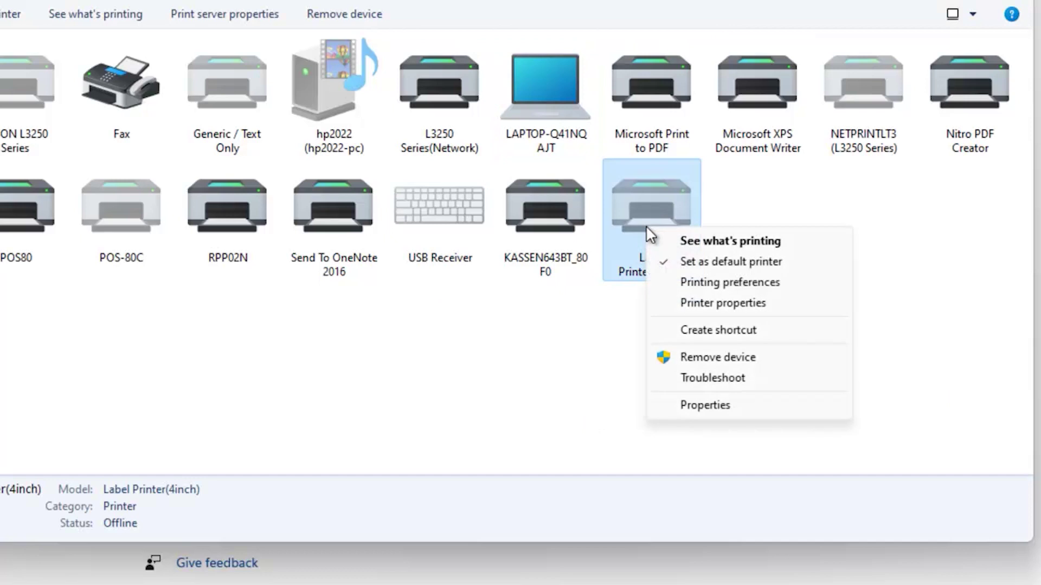
{"action": "left_click", "coordinate": [742, 240]}
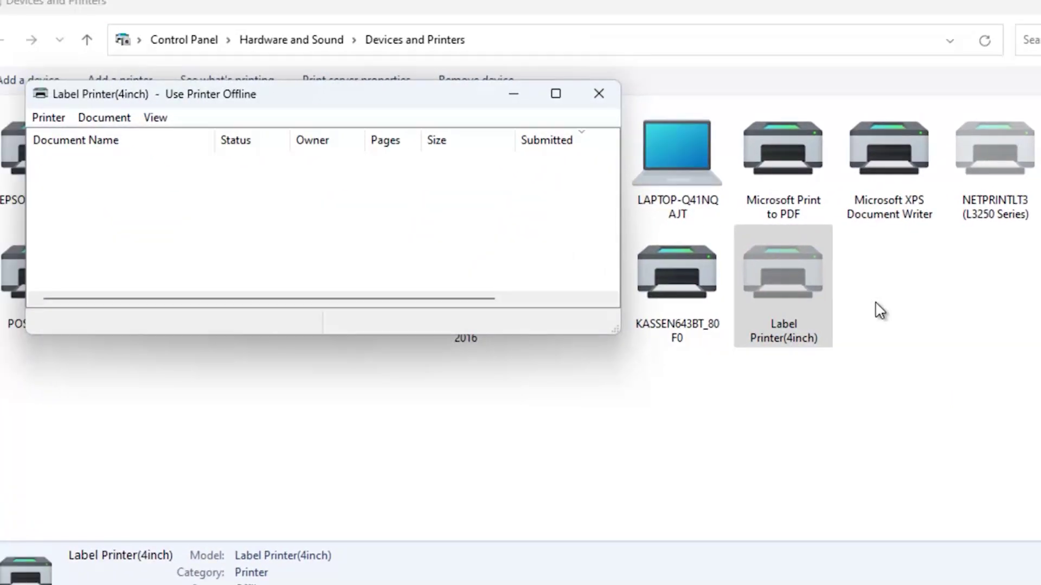
{"action": "left_click", "coordinate": [77, 132]}
{"action": "mouse_move", "coordinate": [133, 132]}
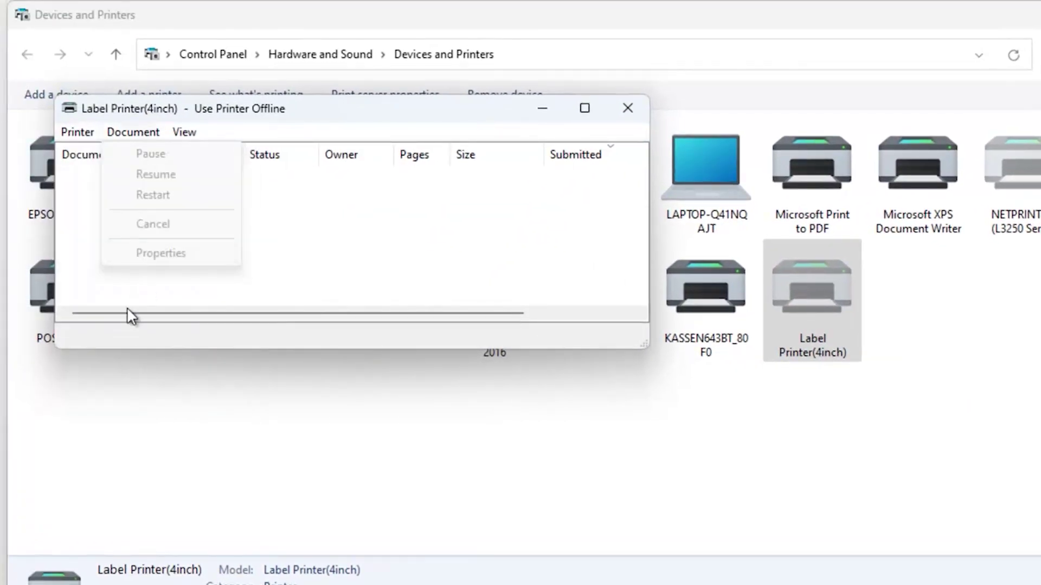
{"action": "mouse_move", "coordinate": [70, 133]}
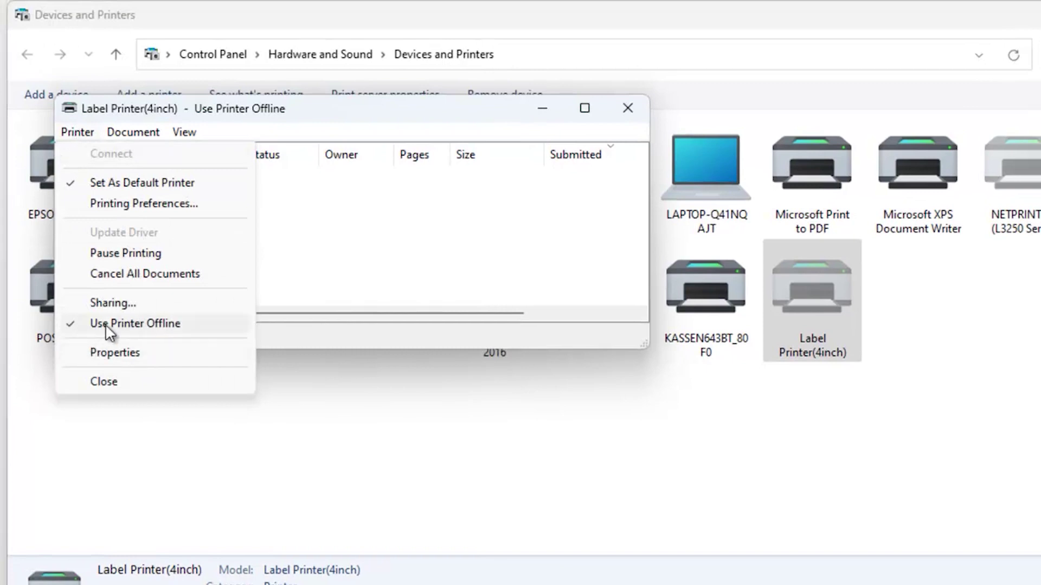
{"action": "left_click", "coordinate": [68, 326]}
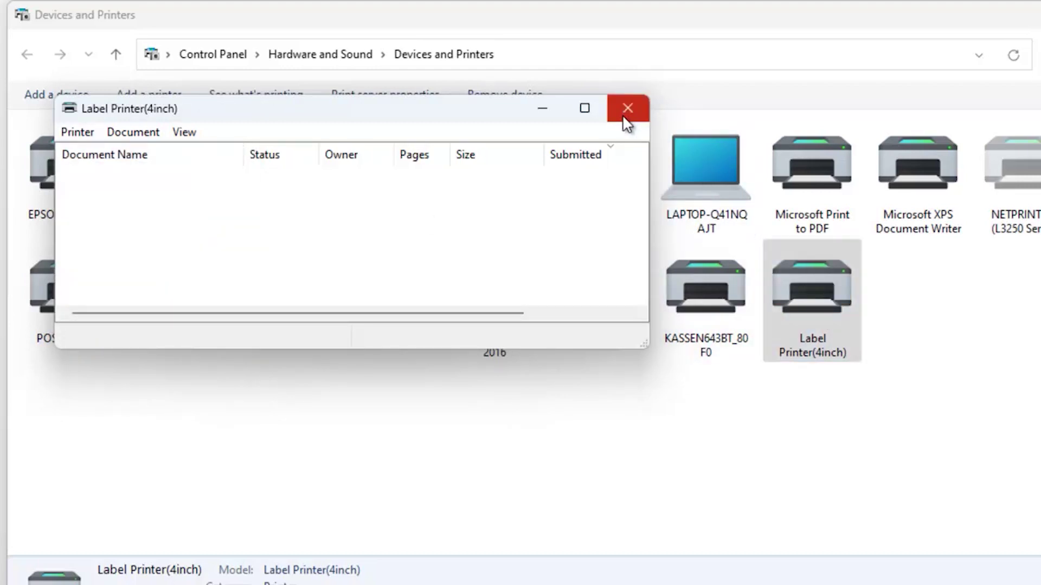
{"action": "left_click_drag", "start_coordinate": [495, 111], "coordinate": [469, 54]}
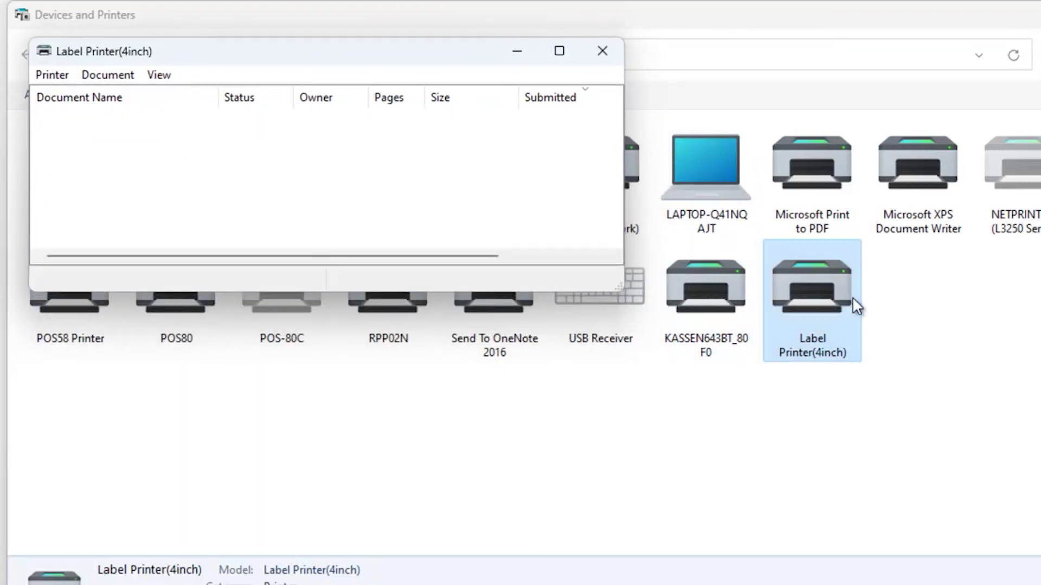
- Open the printer properties of Label Printer(4inch) and print a test page
{"action": "right_click", "coordinate": [834, 301]}
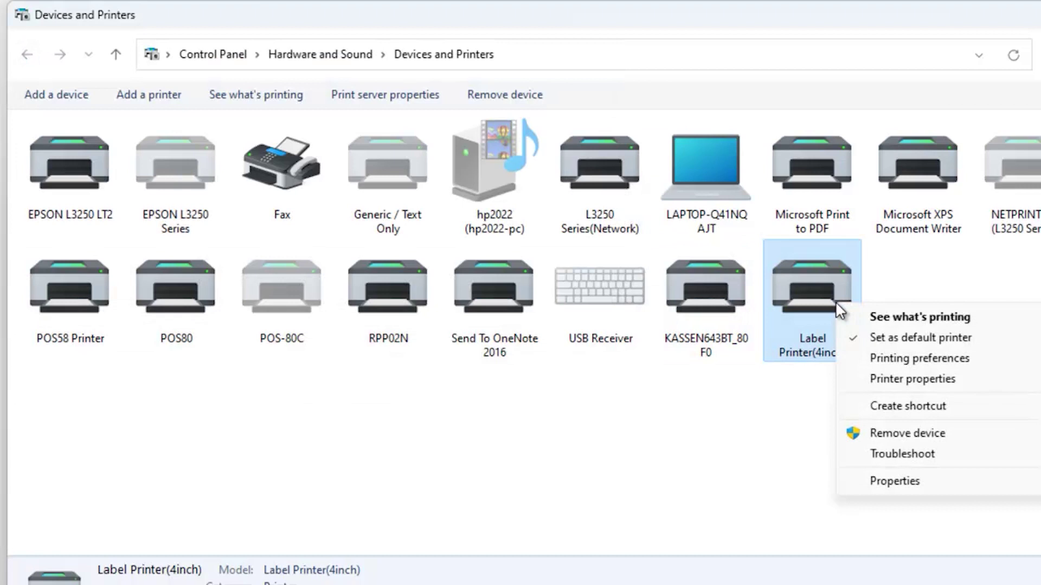
{"action": "left_click", "coordinate": [914, 379]}
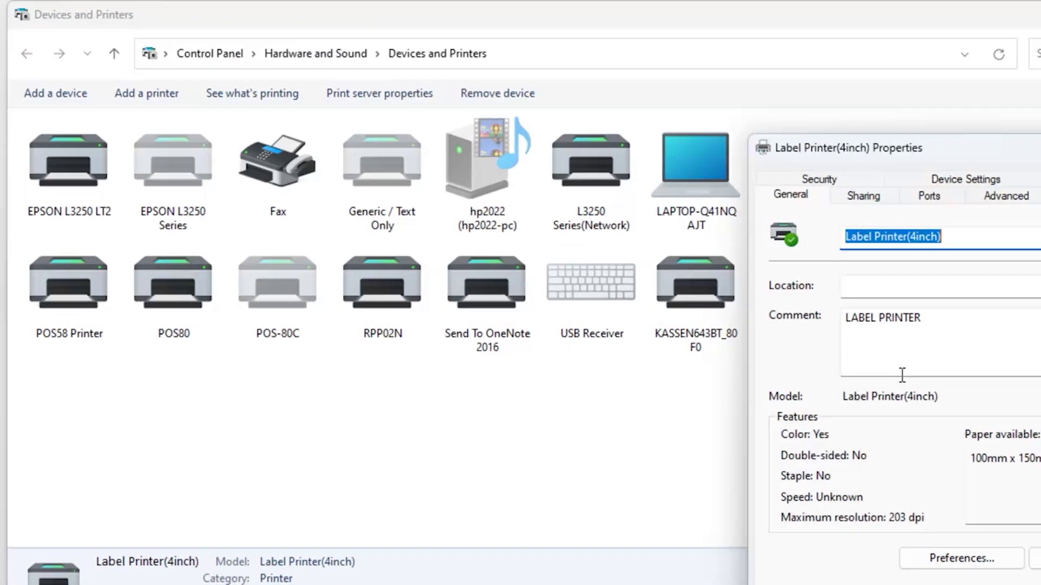
{"action": "left_click", "coordinate": [960, 491]}
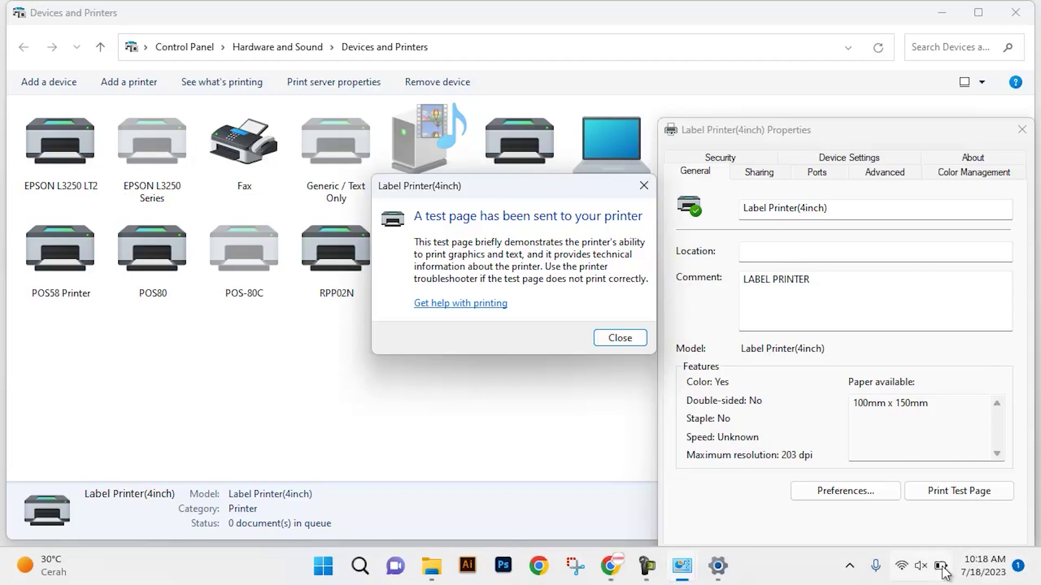
- Open more Bluetooth settings from the quick settings to check the paired printer's connection status
{"action": "left_click", "coordinate": [912, 569]}
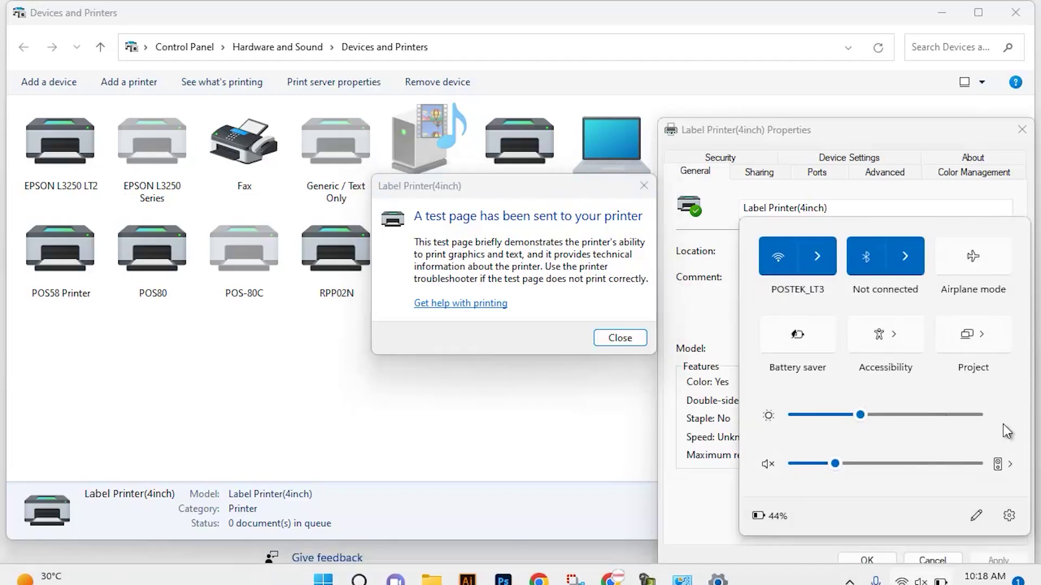
{"action": "left_click", "coordinate": [921, 268]}
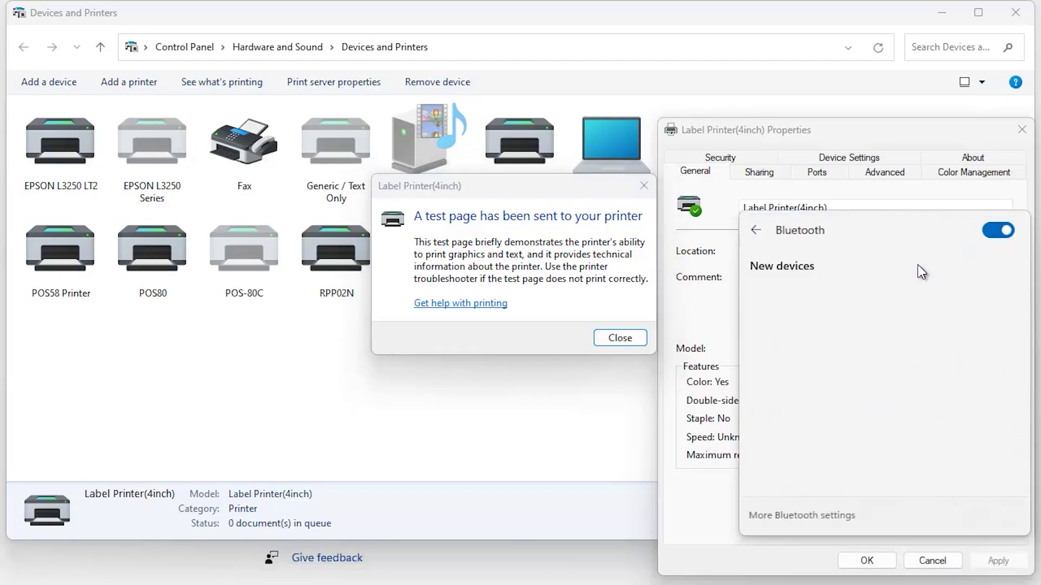
{"action": "left_click", "coordinate": [819, 514]}
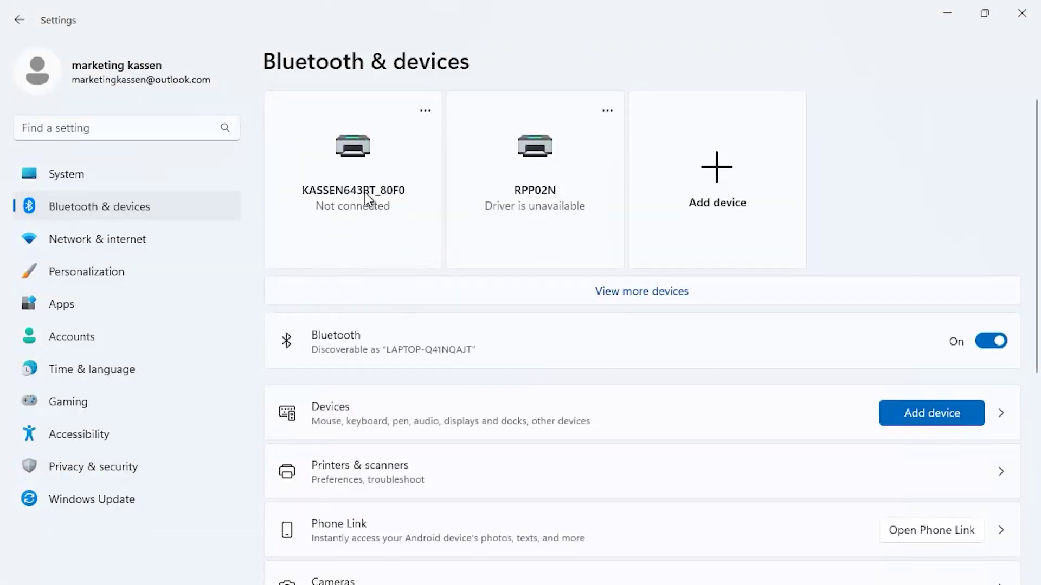
- Minimize the Settings window and close the test page message and the Label Printer(4inch) properties
{"action": "left_click", "coordinate": [938, 13]}
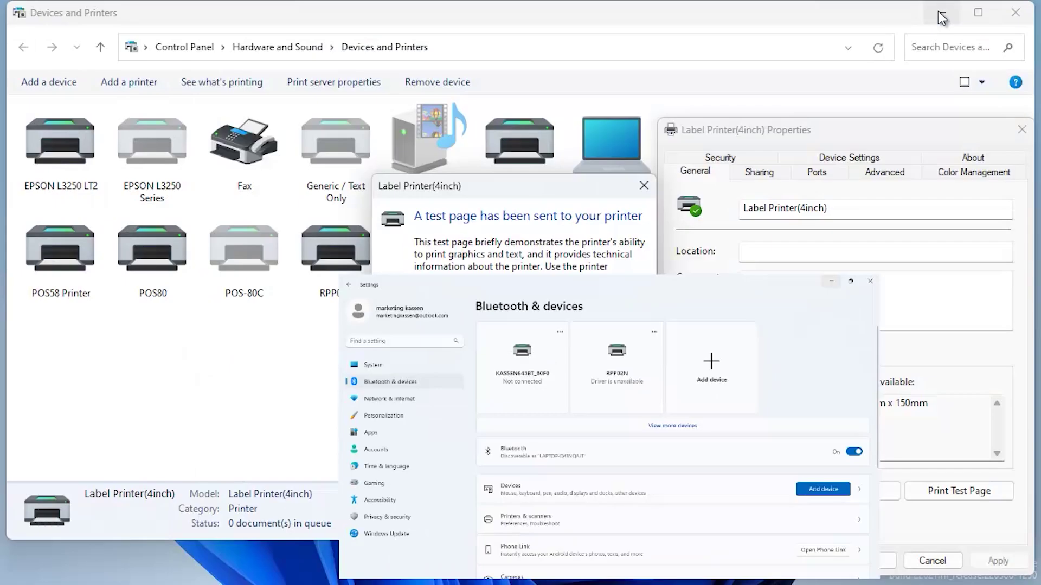
{"action": "left_click", "coordinate": [644, 186]}
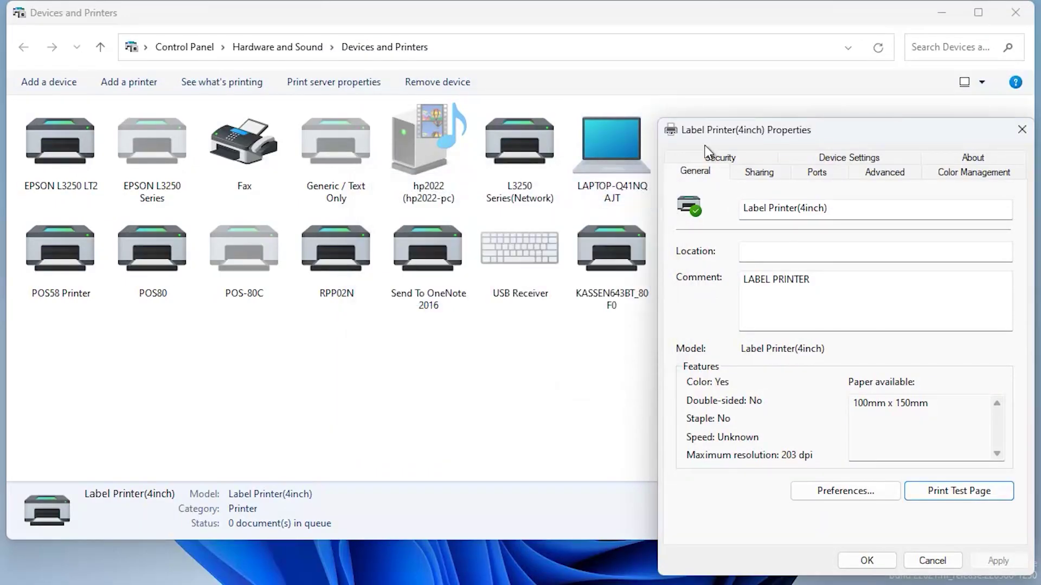
{"action": "left_click", "coordinate": [1021, 129]}
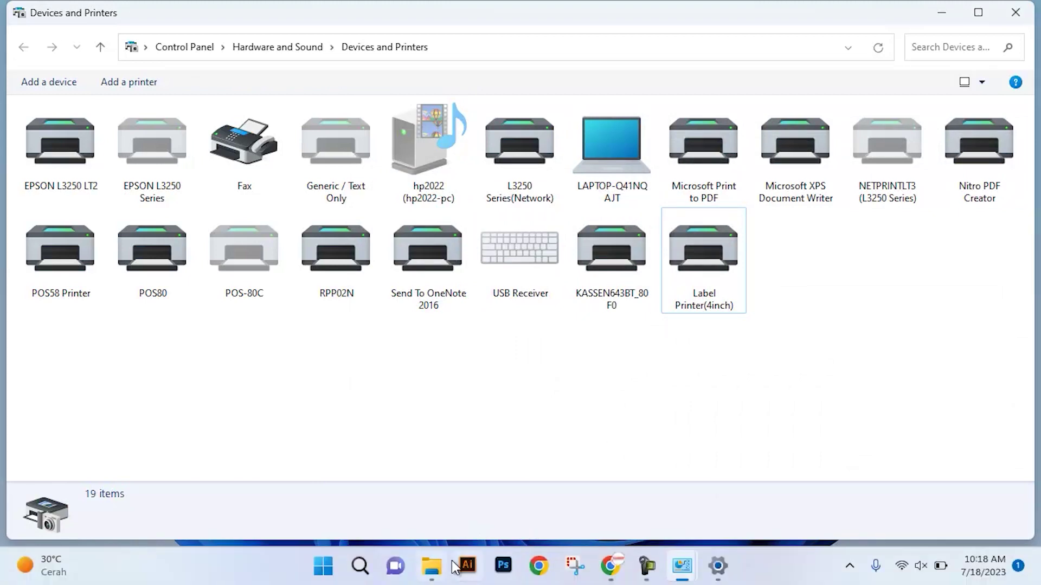
- Open the PDF shipping label from the DT-642-DT643 folder in Google Chrome and maximize its window
{"action": "left_click", "coordinate": [439, 572]}
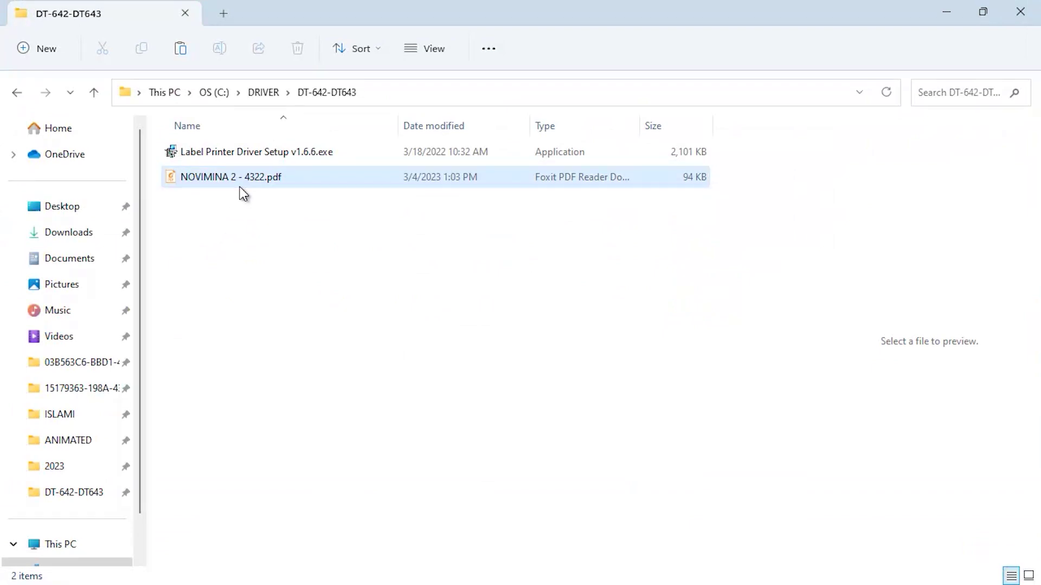
{"action": "right_click", "coordinate": [186, 177]}
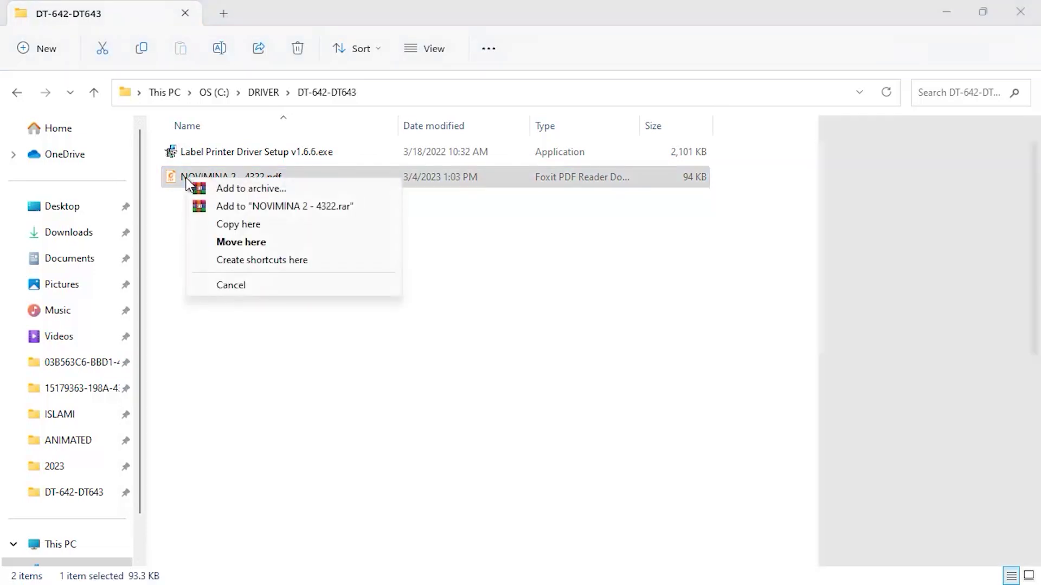
{"action": "left_click", "coordinate": [177, 242]}
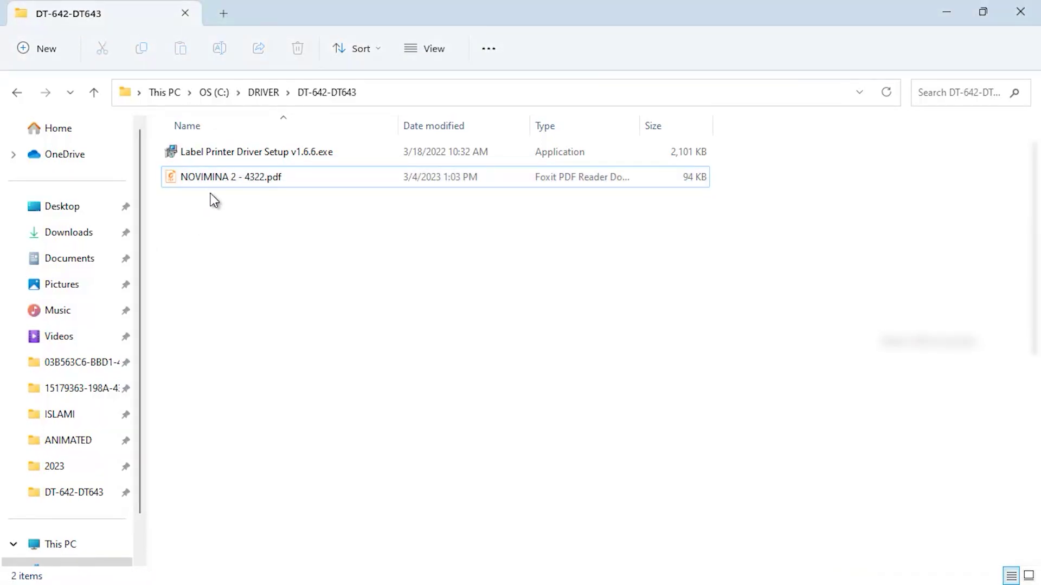
{"action": "right_click", "coordinate": [203, 180]}
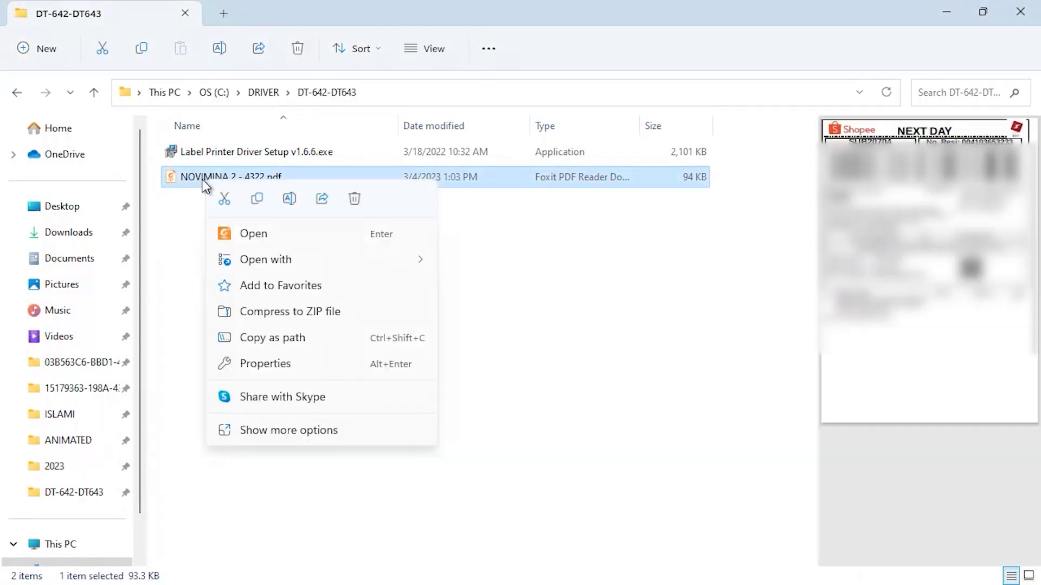
{"action": "mouse_move", "coordinate": [375, 261]}
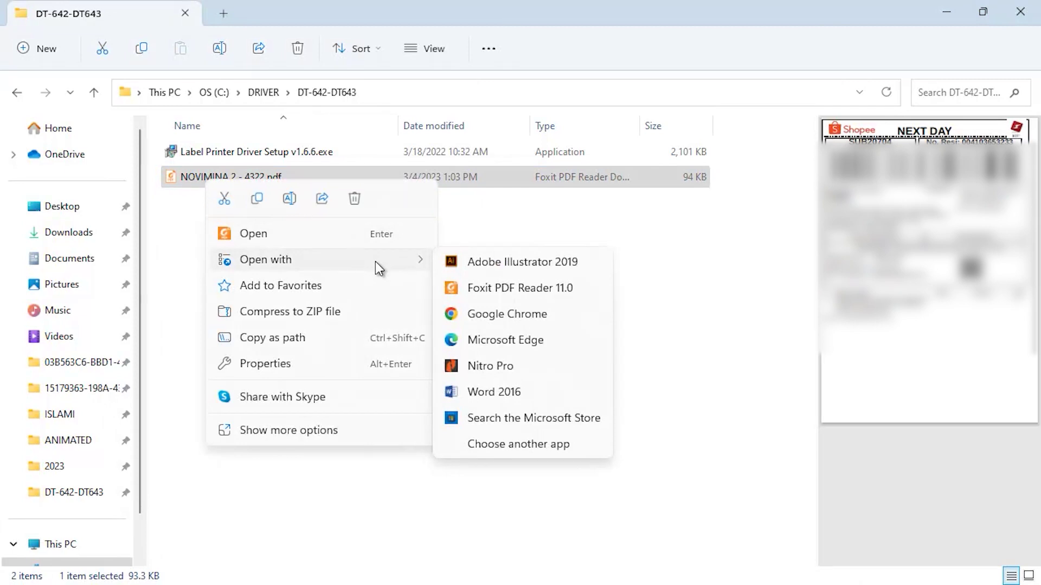
{"action": "left_click", "coordinate": [534, 314]}
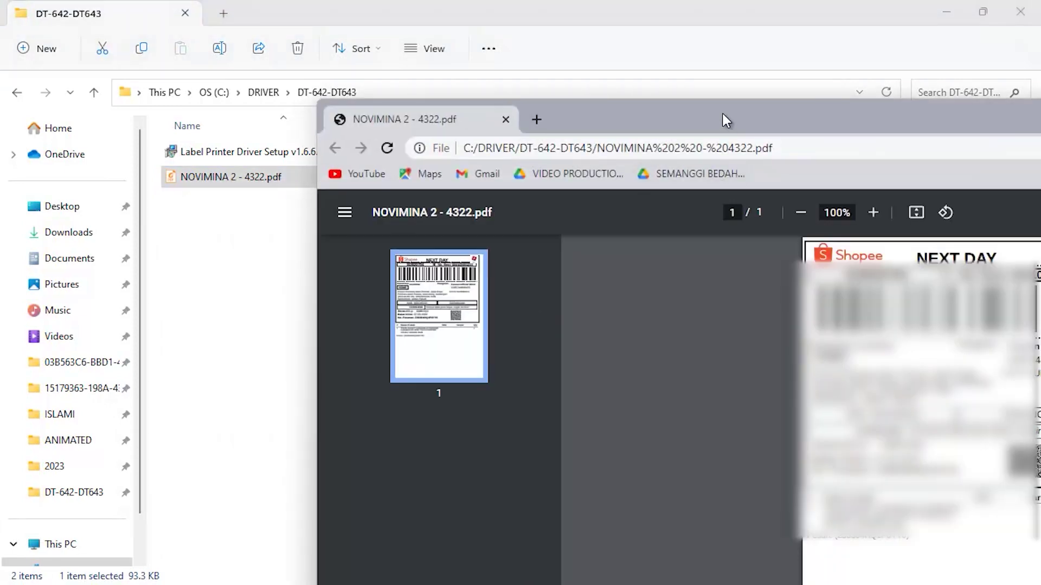
{"action": "double_click", "coordinate": [722, 113]}
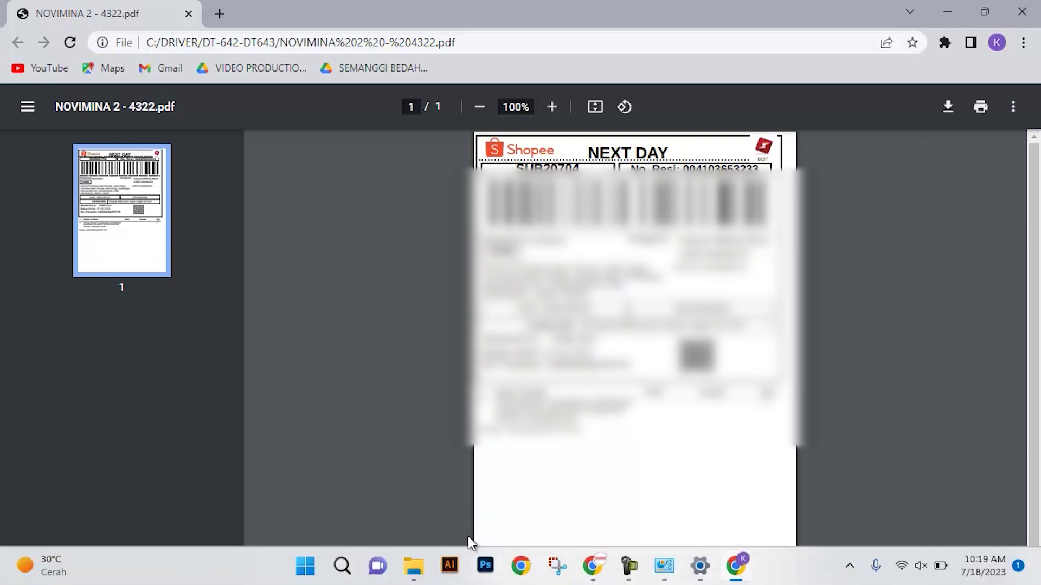
- Return to Devices and Printers and open the printing preferences of Label Printer(4inch) from its printer properties
{"action": "mouse_move", "coordinate": [672, 574]}
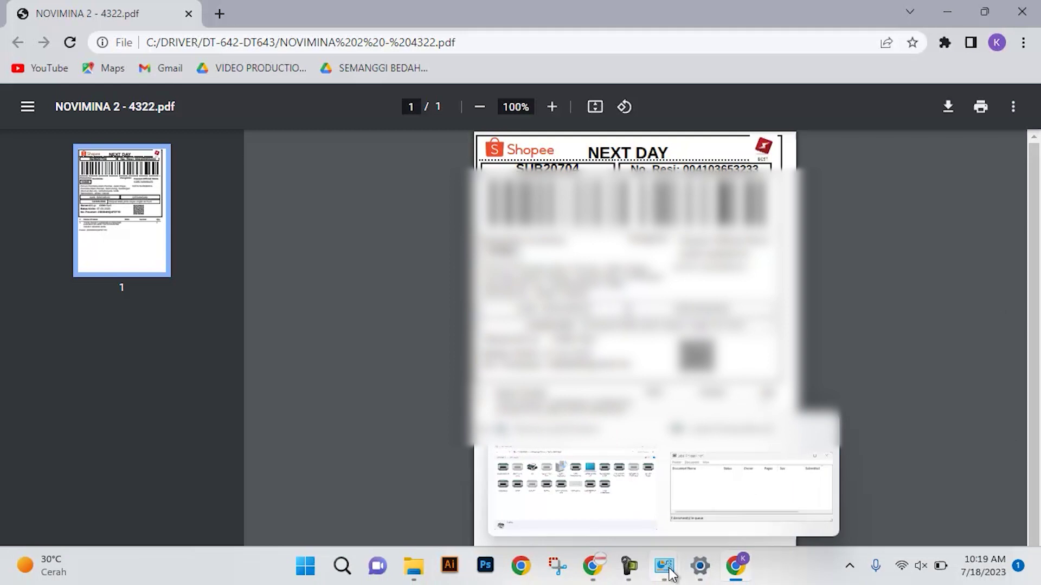
{"action": "left_click", "coordinate": [581, 504]}
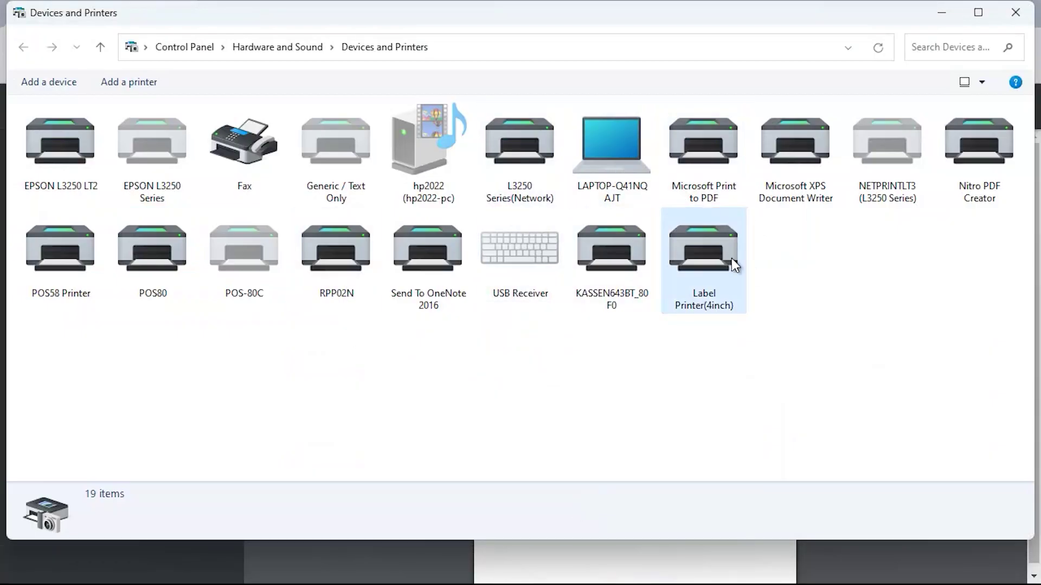
{"action": "mouse_move", "coordinate": [726, 249]}
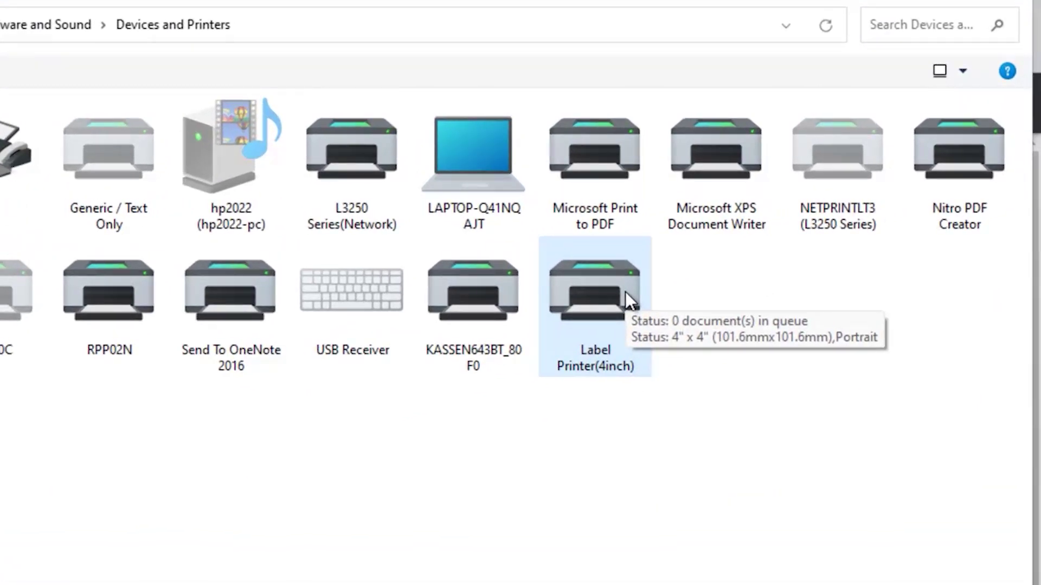
{"action": "right_click", "coordinate": [579, 291]}
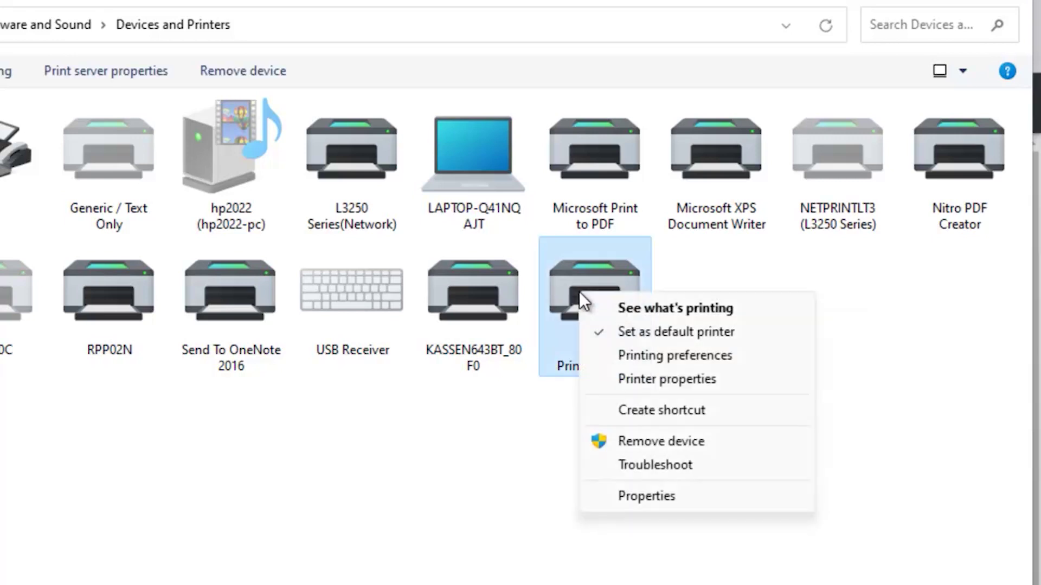
{"action": "left_click", "coordinate": [714, 380]}
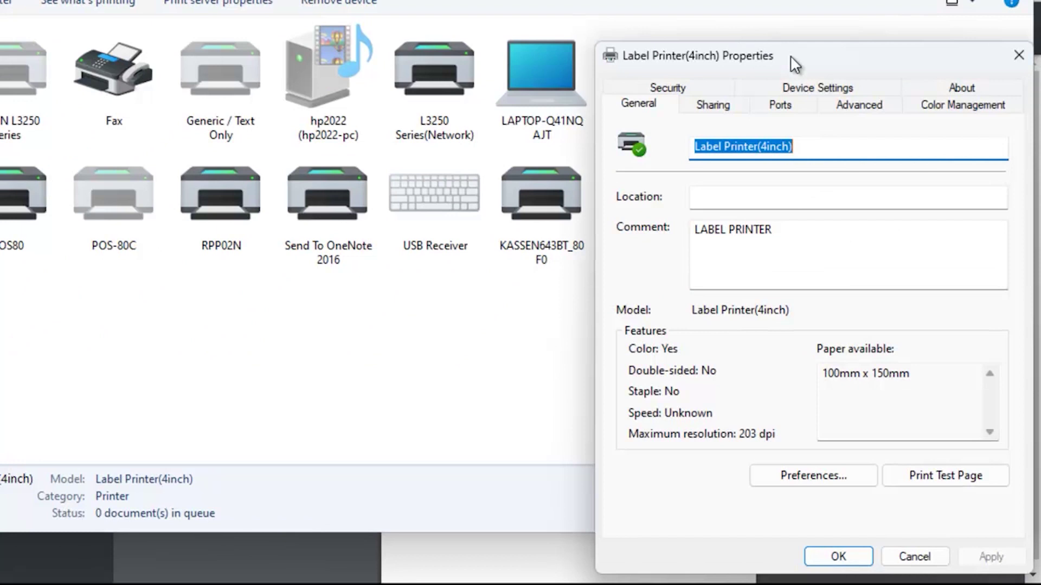
{"action": "left_click_drag", "start_coordinate": [790, 51], "coordinate": [576, 51]}
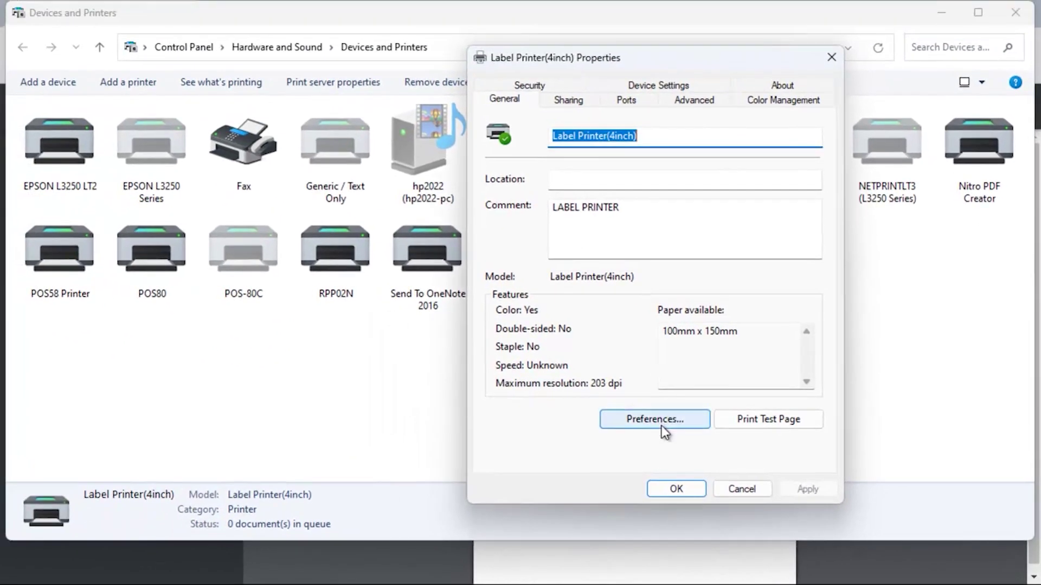
{"action": "left_click", "coordinate": [641, 416]}
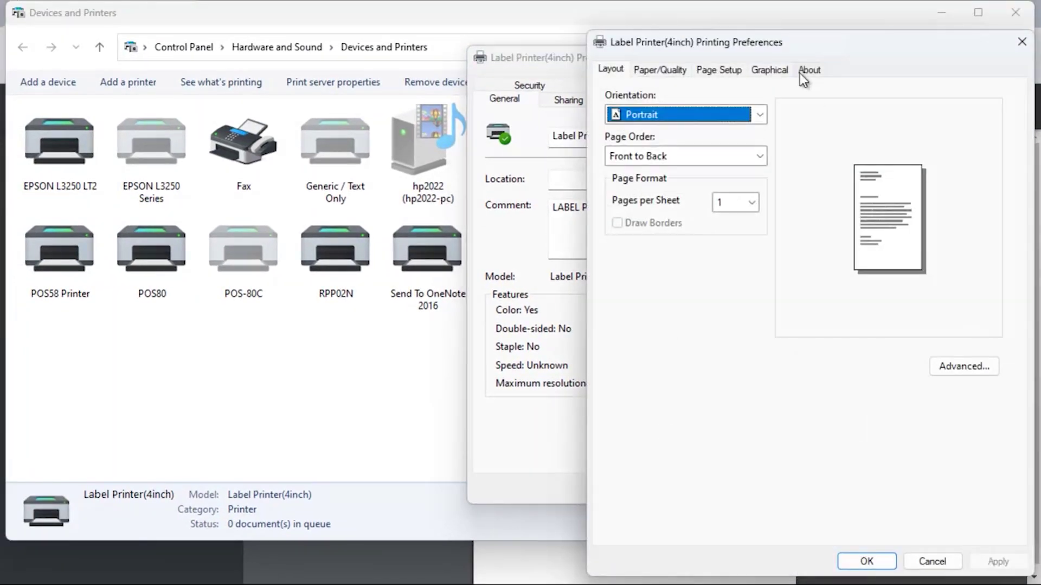
{"action": "left_click_drag", "start_coordinate": [779, 45], "coordinate": [618, 30]}
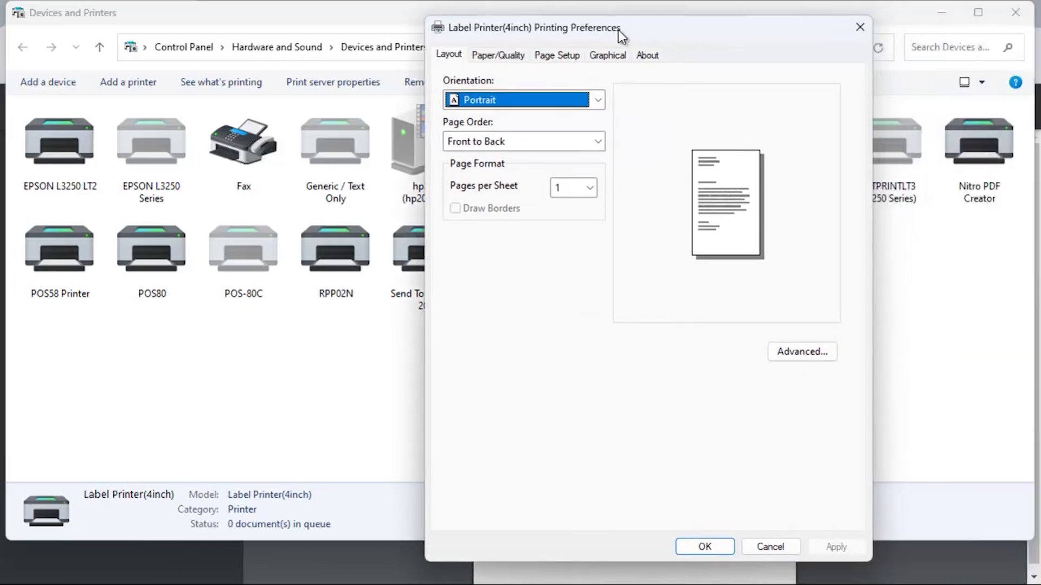
- Set the paper size to 4" x 4" (101.6mmx101.6mm) in the printer's advanced paper options and confirm
{"action": "left_click", "coordinate": [512, 55]}
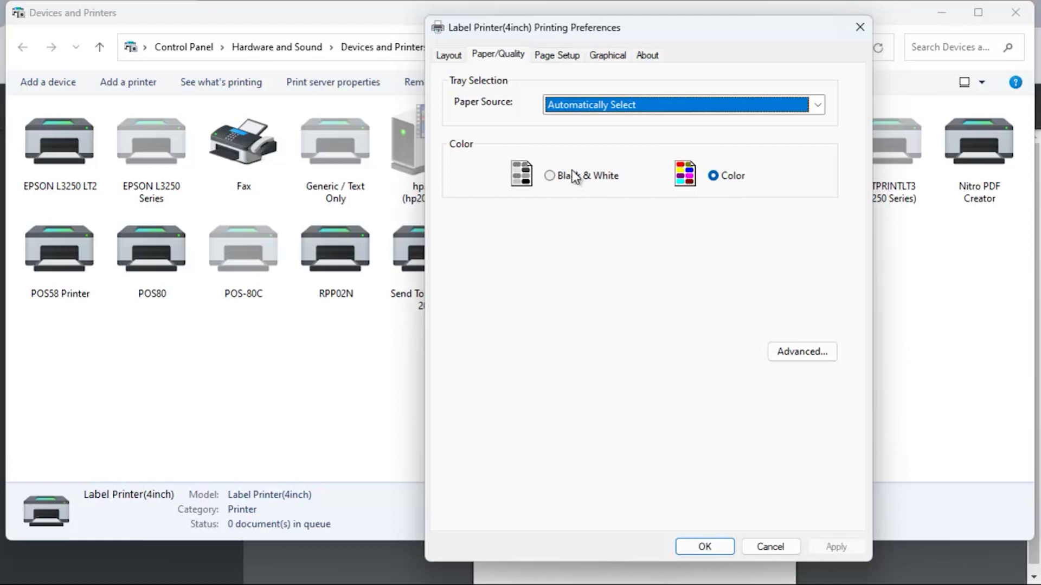
{"action": "left_click", "coordinate": [790, 358]}
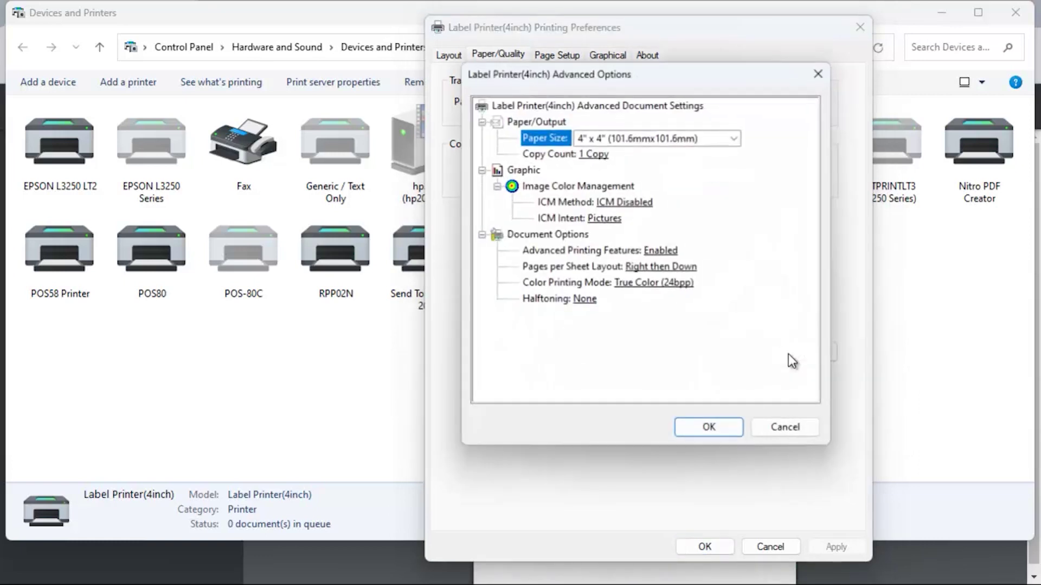
{"action": "left_click", "coordinate": [736, 139]}
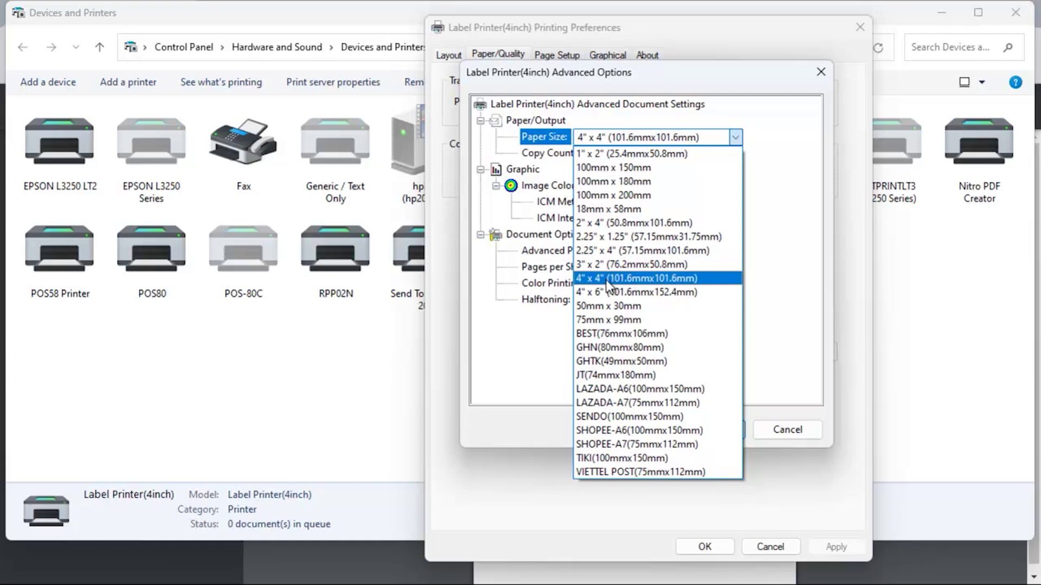
{"action": "left_click", "coordinate": [597, 278]}
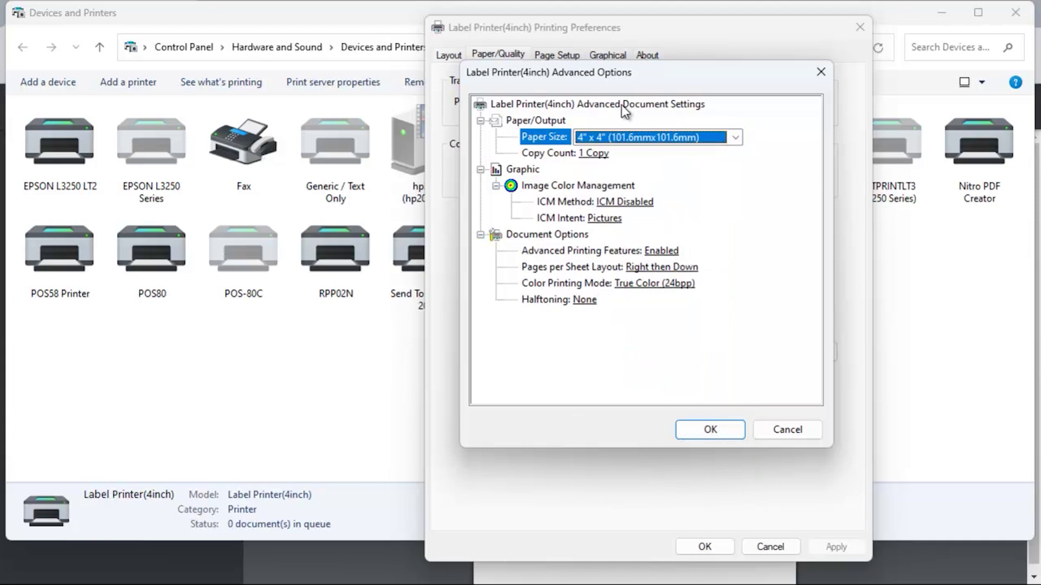
{"action": "left_click", "coordinate": [710, 431]}
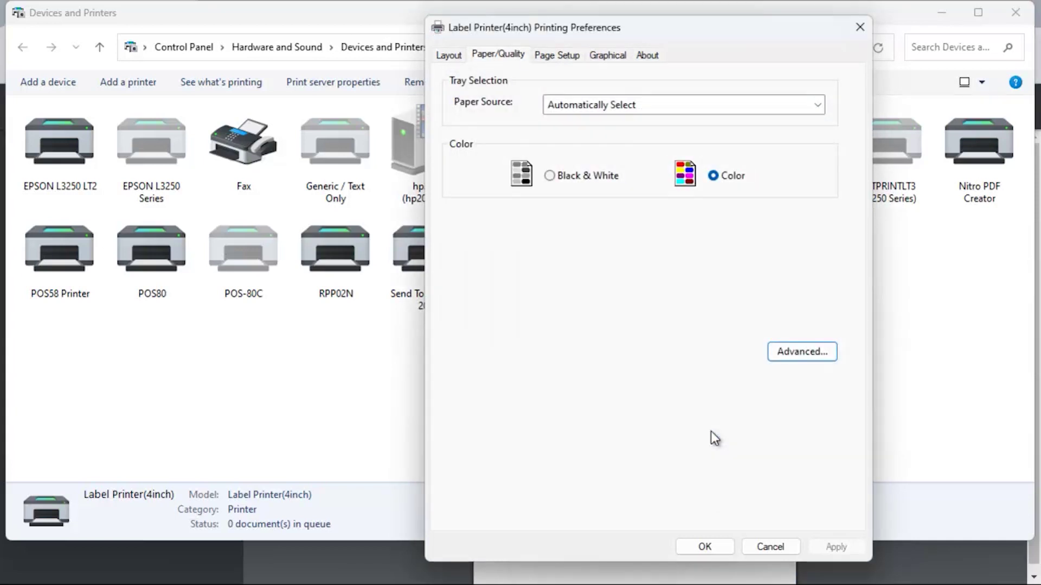
- Select 4" x 4" (101.6mmx101.6mm) as the stock in the printer's page setup
{"action": "left_click", "coordinate": [560, 60]}
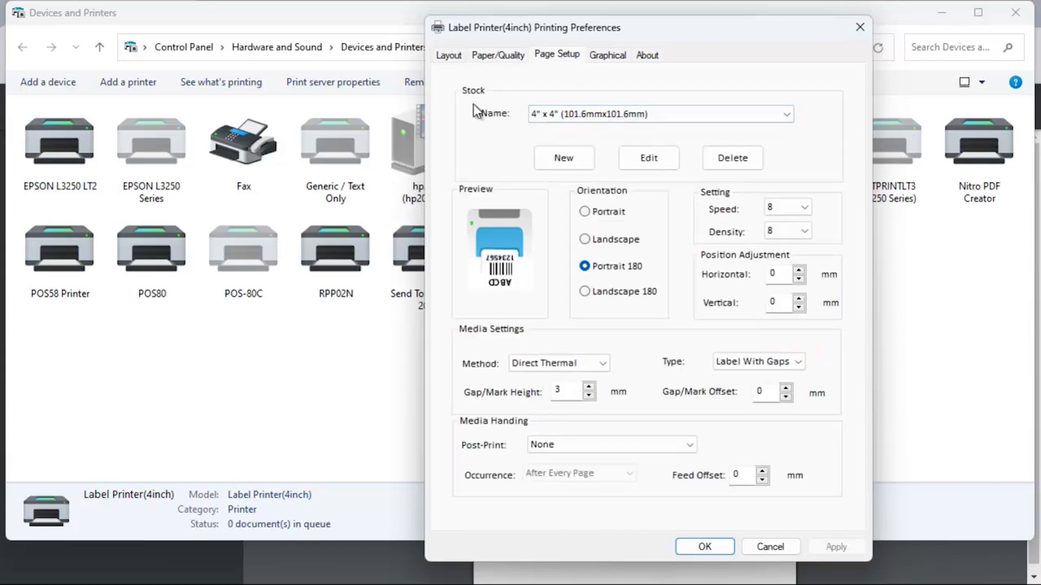
{"action": "left_click", "coordinate": [561, 114]}
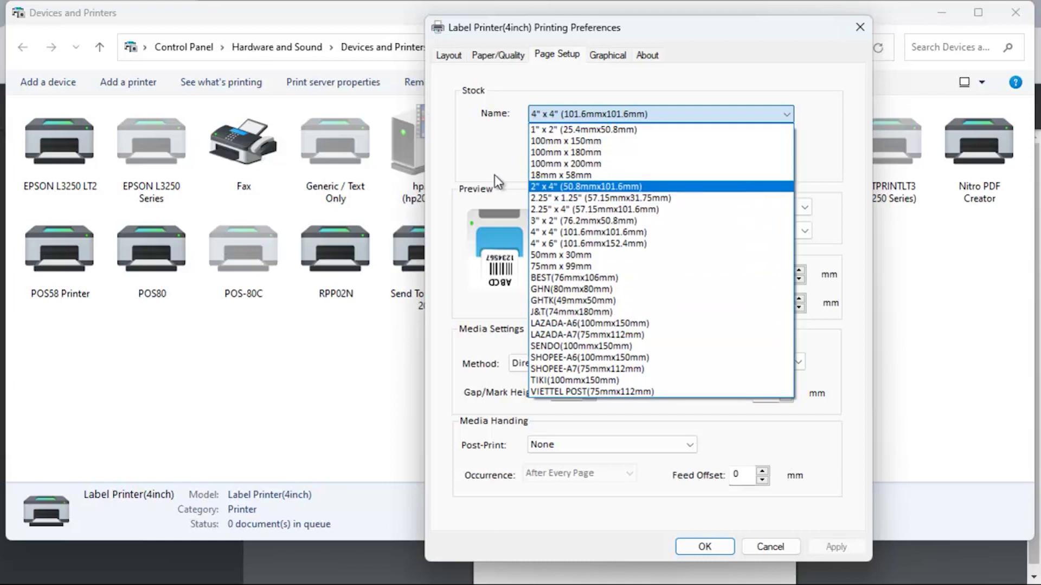
{"action": "left_click", "coordinate": [597, 231]}
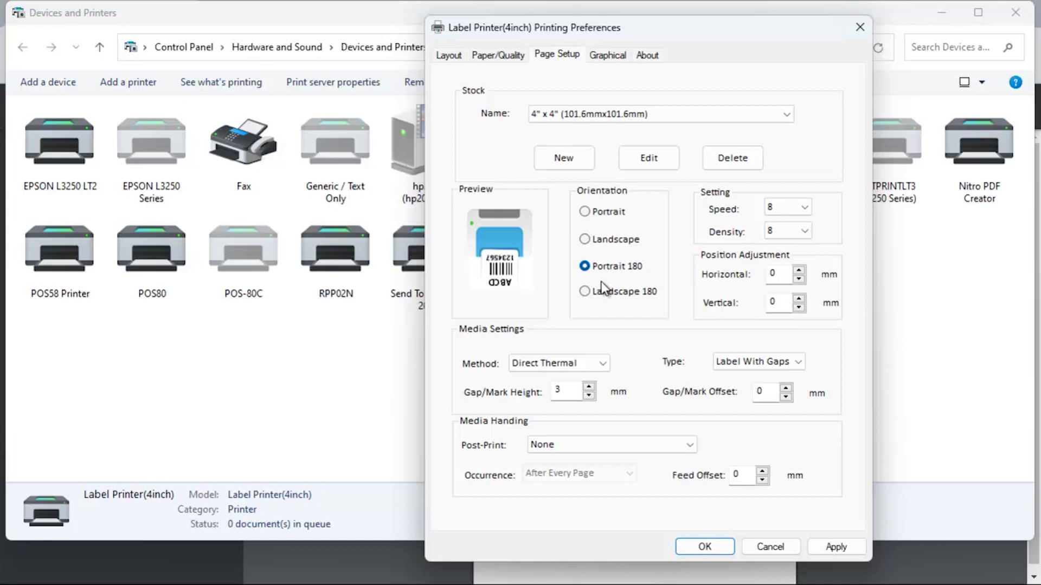
- Set the print density to 8, apply the printing preferences and close the printer properties
{"action": "left_click", "coordinate": [787, 231]}
{"action": "left_click", "coordinate": [809, 231]}
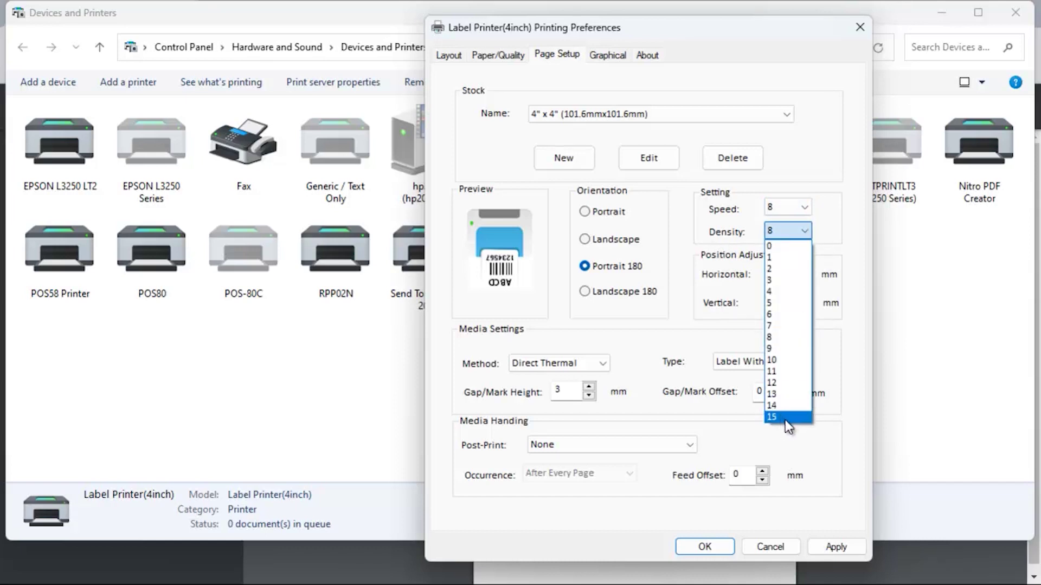
{"action": "left_click", "coordinate": [789, 338]}
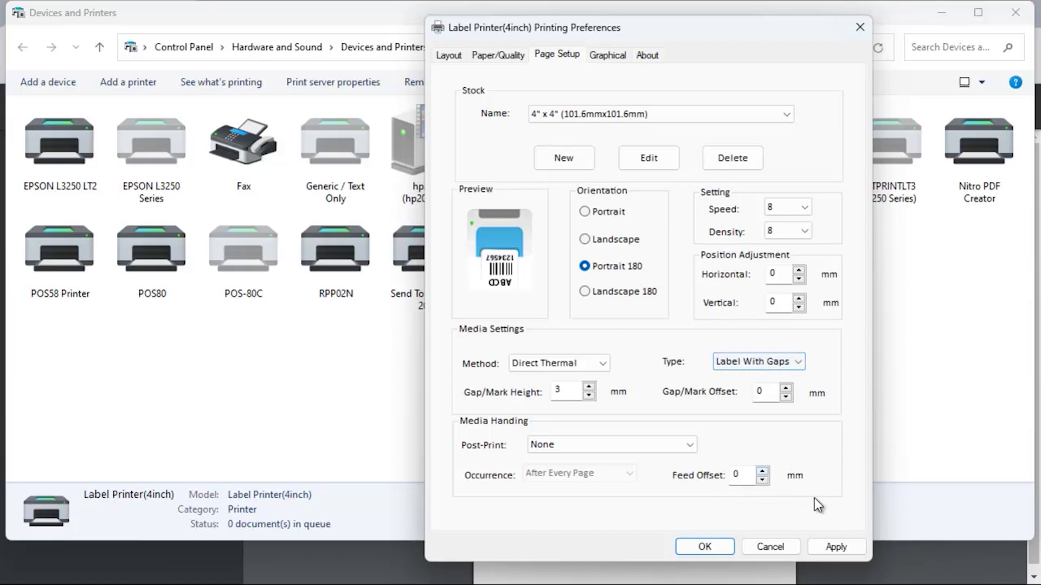
{"action": "left_click", "coordinate": [851, 544]}
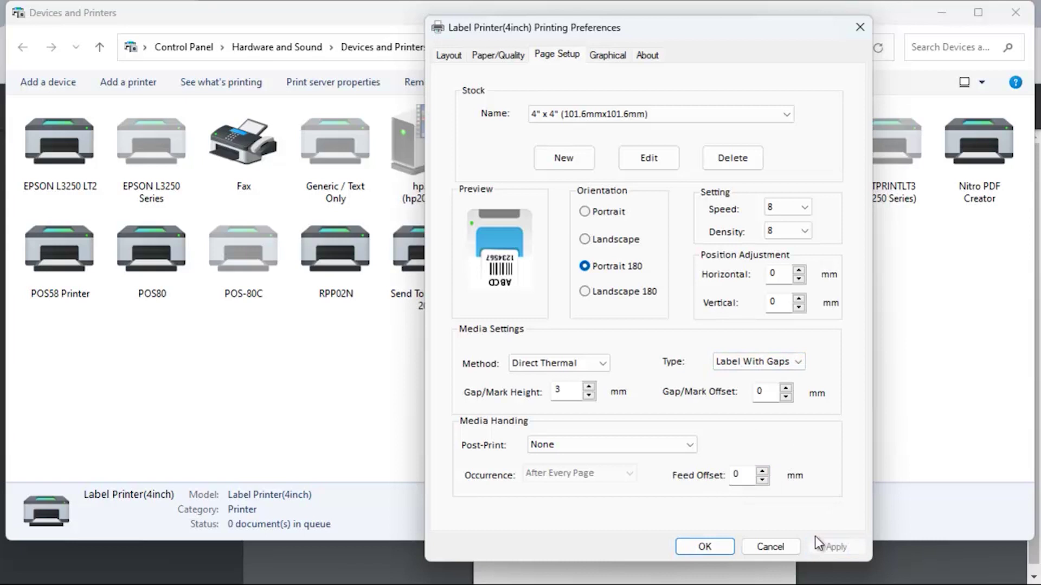
{"action": "left_click", "coordinate": [720, 547]}
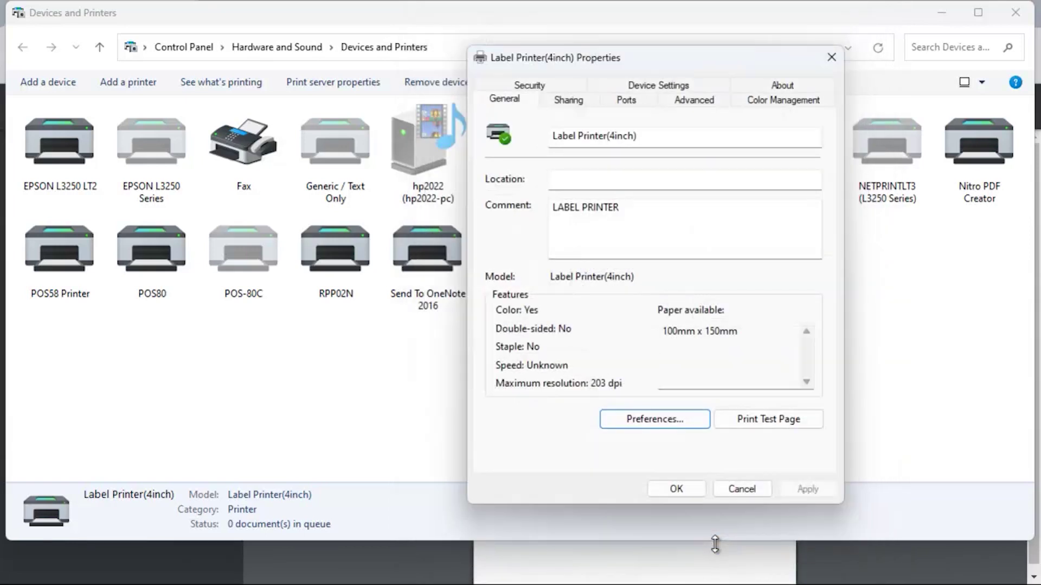
{"action": "left_click", "coordinate": [677, 489]}
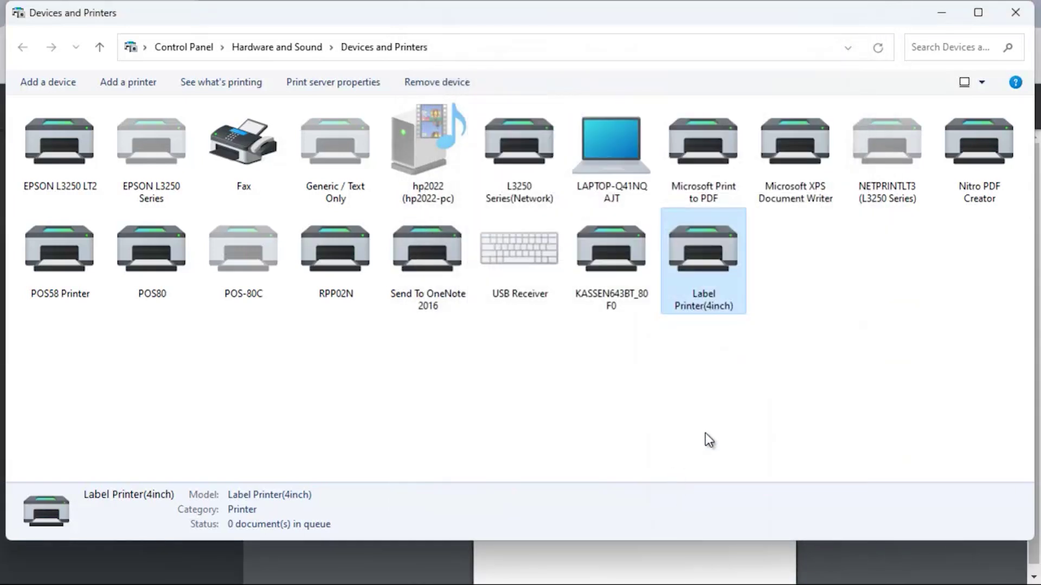
- Switch back to the label PDF in Chrome and choose Label Printer(4inch) as its print destination
{"action": "left_click", "coordinate": [333, 574]}
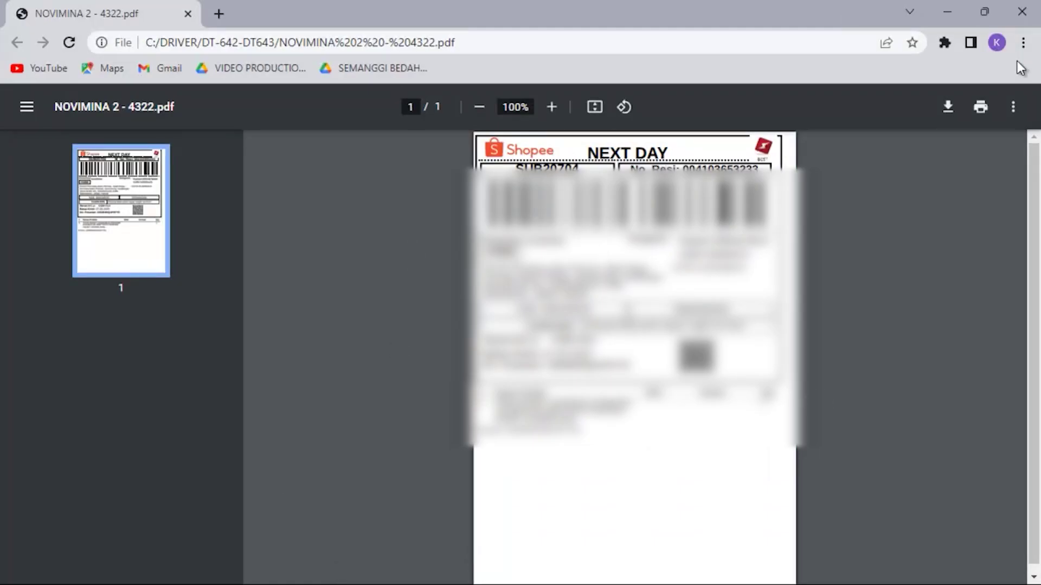
{"action": "left_click", "coordinate": [985, 120]}
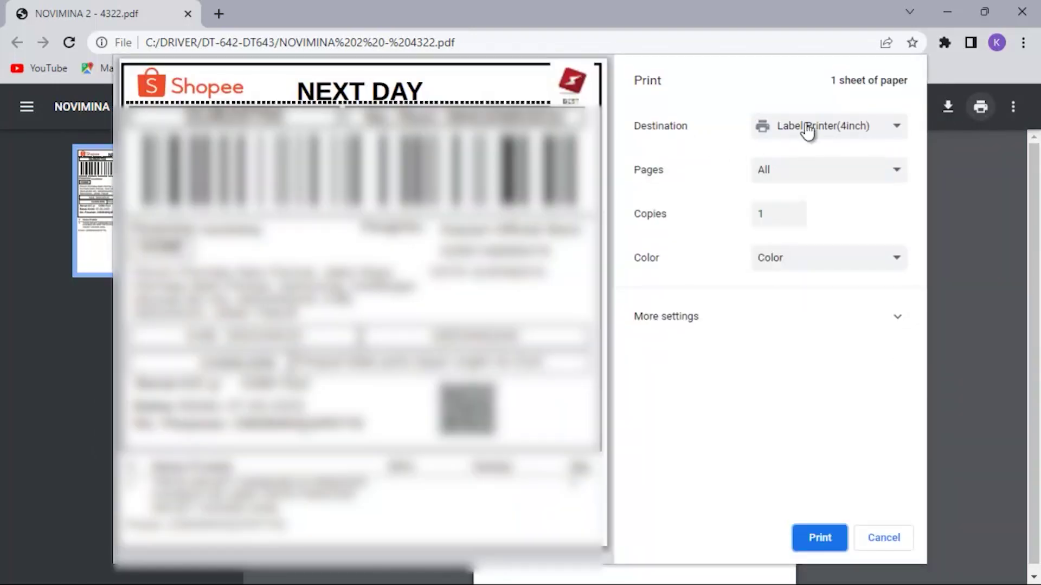
{"action": "left_click", "coordinate": [901, 130]}
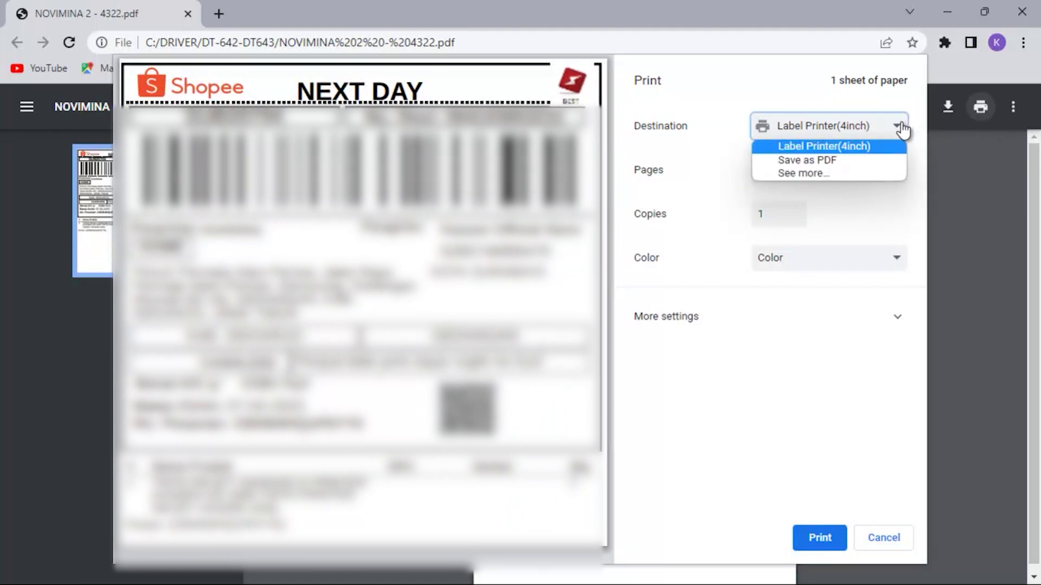
{"action": "left_click", "coordinate": [812, 176]}
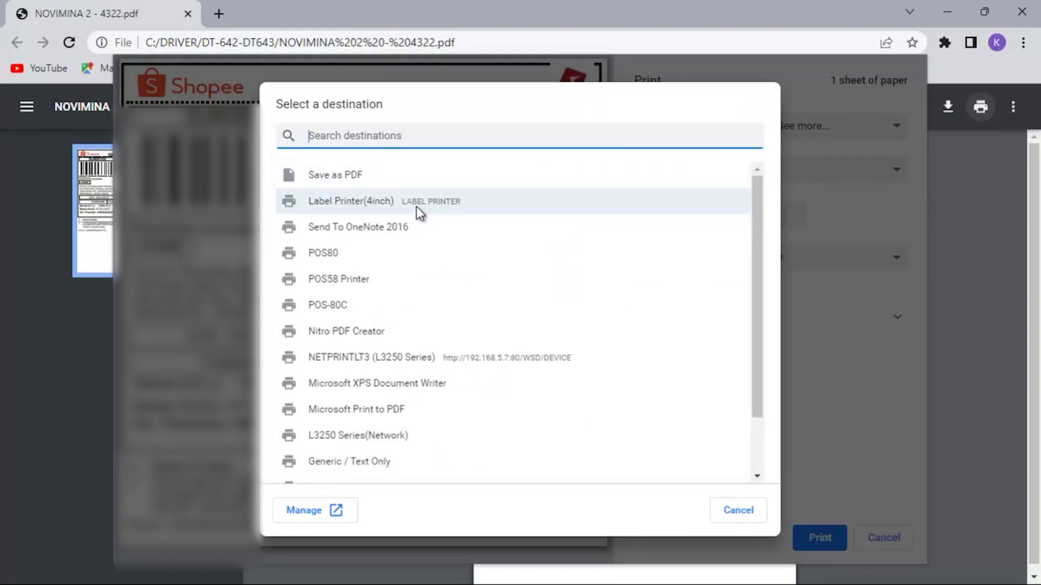
{"action": "left_click", "coordinate": [386, 207]}
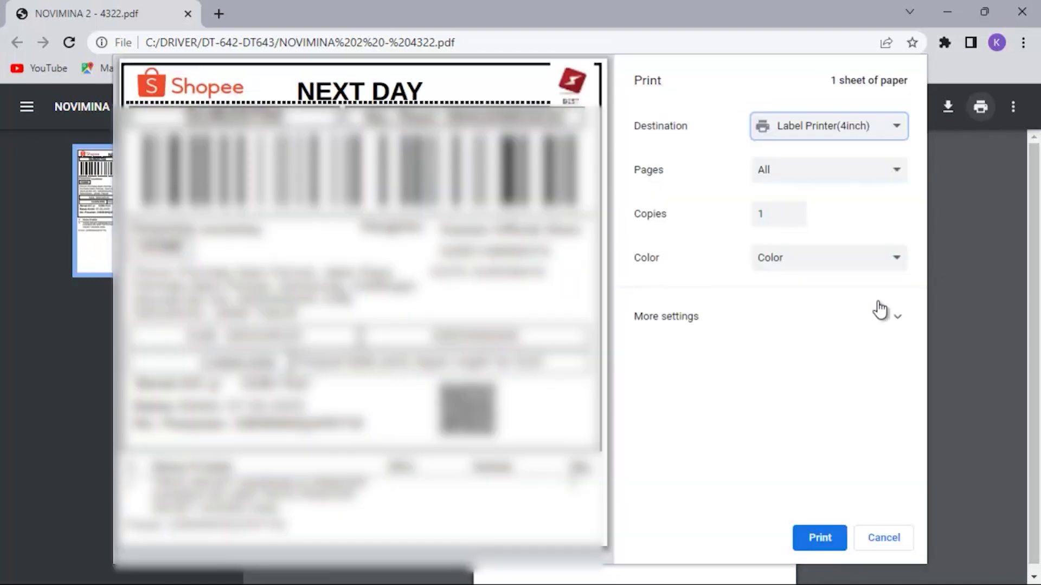
- Show the additional print settings, keep the scale at Default and print the shipping label
{"action": "left_click", "coordinate": [889, 326]}
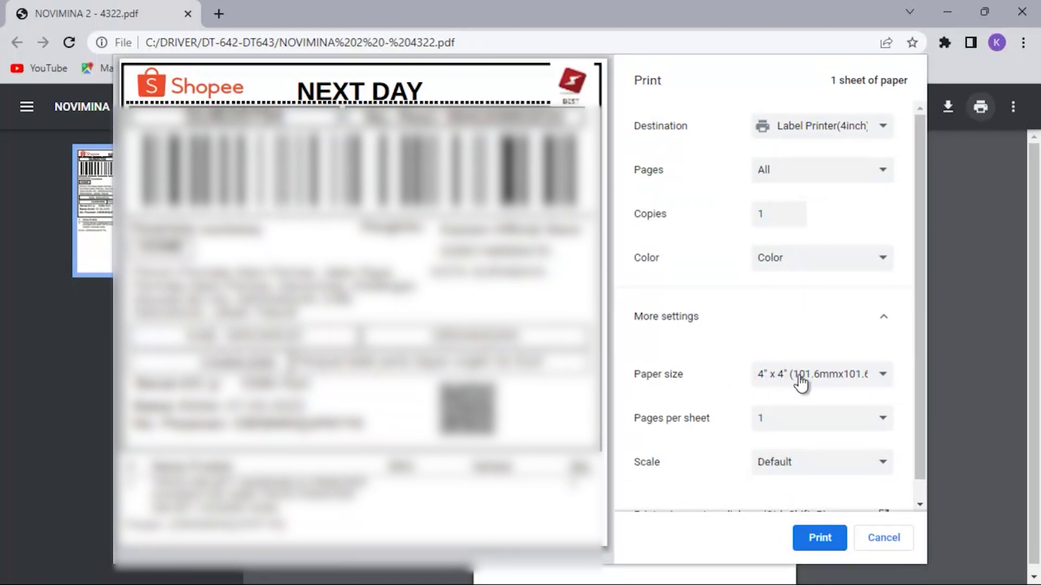
{"action": "left_click", "coordinate": [839, 475]}
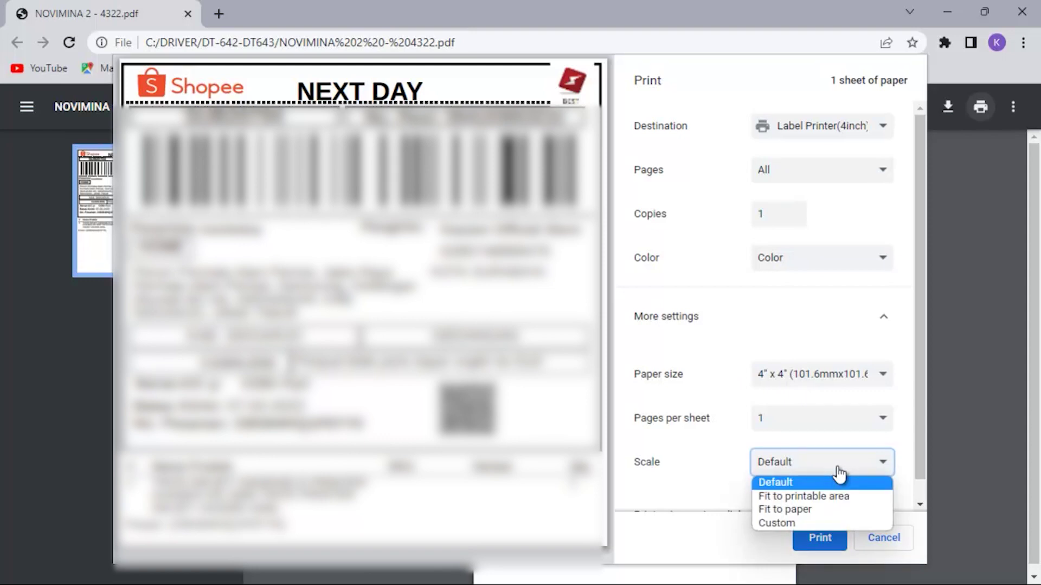
{"action": "left_click", "coordinate": [906, 434]}
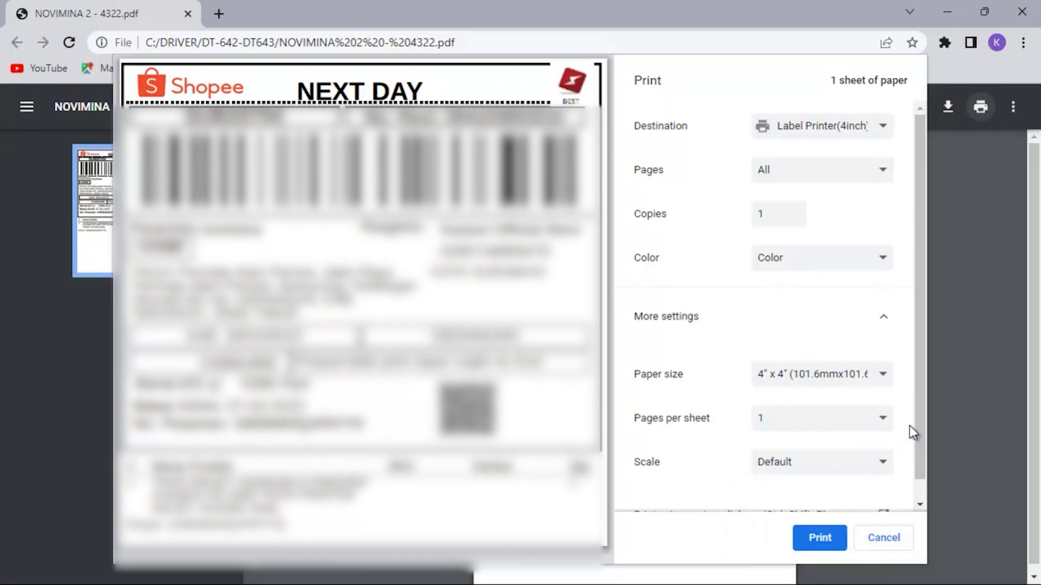
{"action": "scroll", "coordinate": [920, 423], "scroll_direction": "down", "scroll_amount": 1}
{"action": "left_click", "coordinate": [824, 538]}
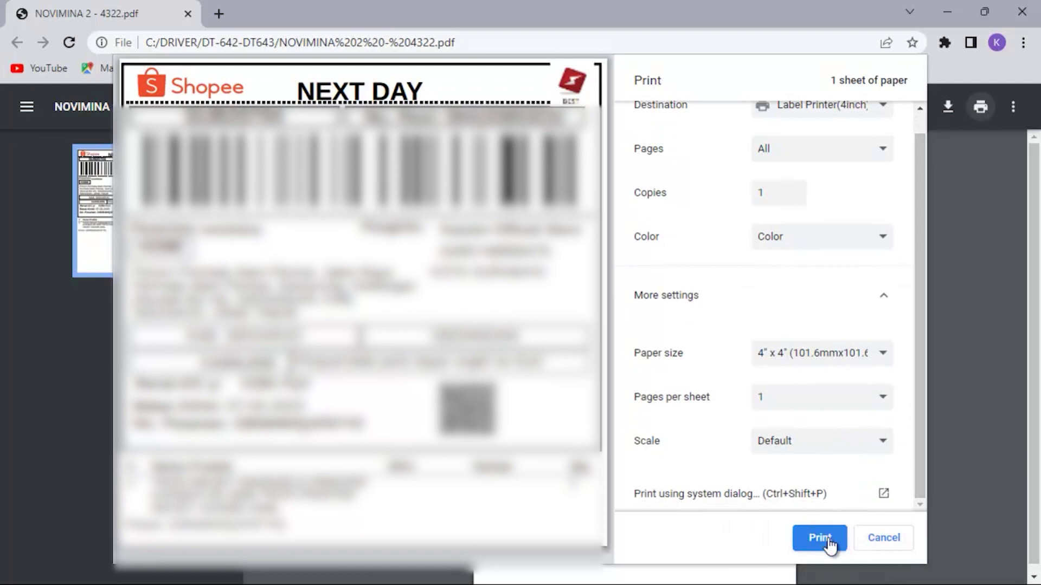